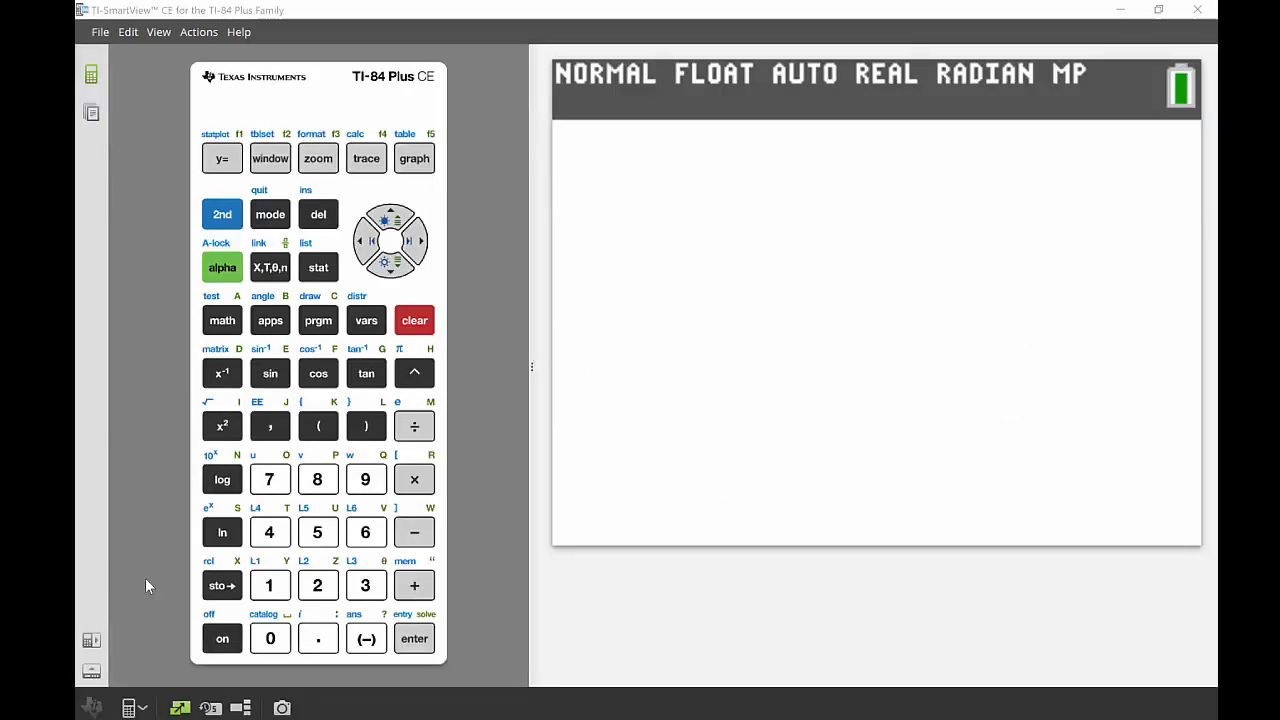
Step: Open the Finance app's CALC menu from the calculator's APPS list
left_click(278, 328)
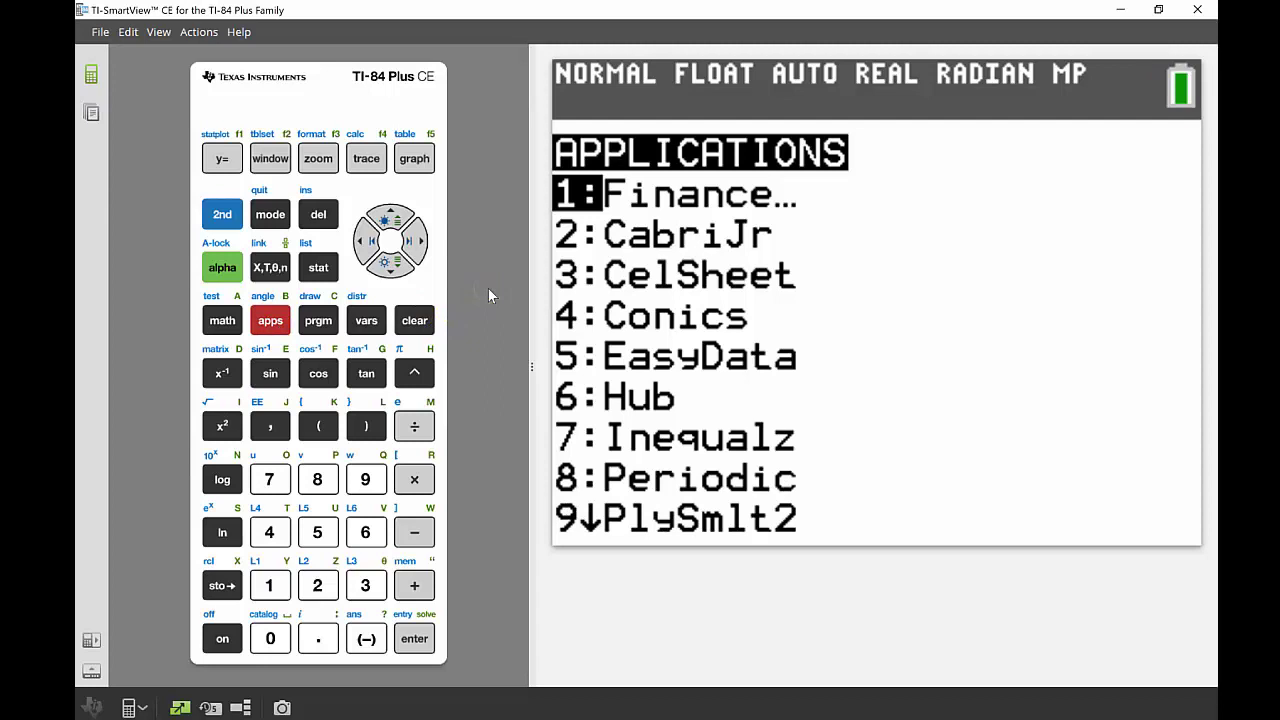
left_click(416, 642)
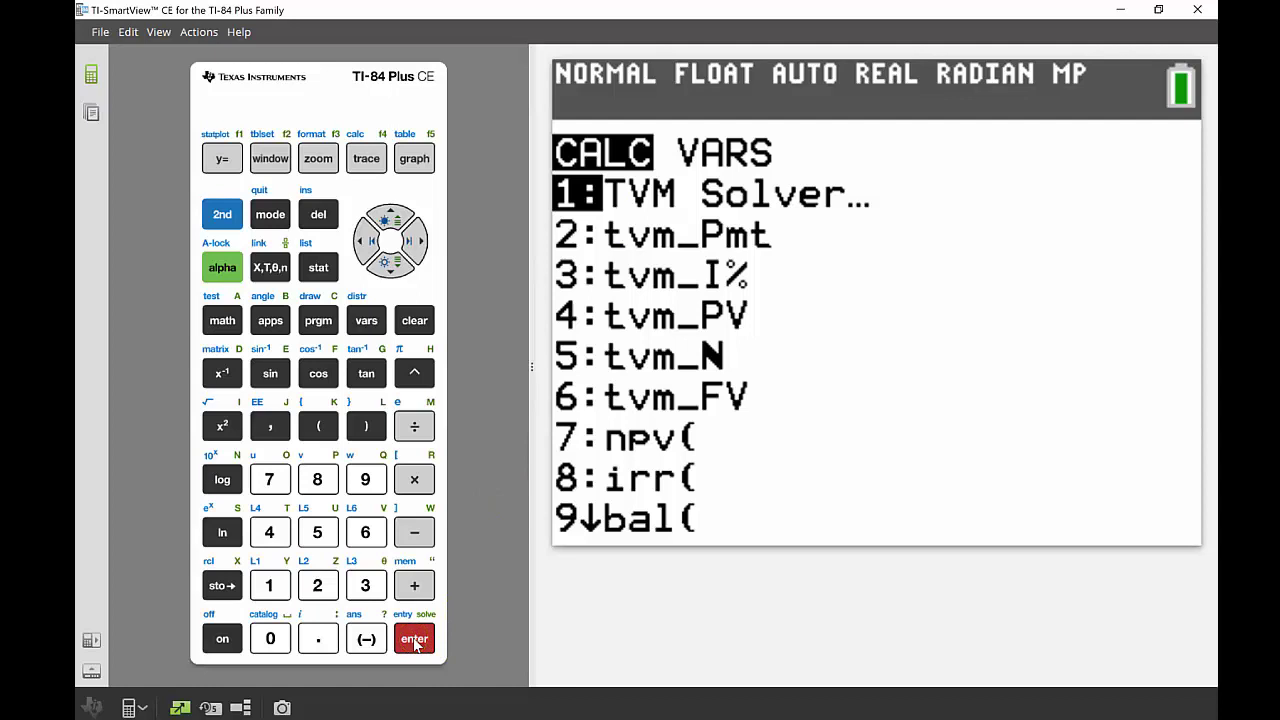
Step: Launch the TVM Solver with default values: N, I%, PV, PMT, FV at 0, P/Y and C/Y at 1
left_click(415, 640)
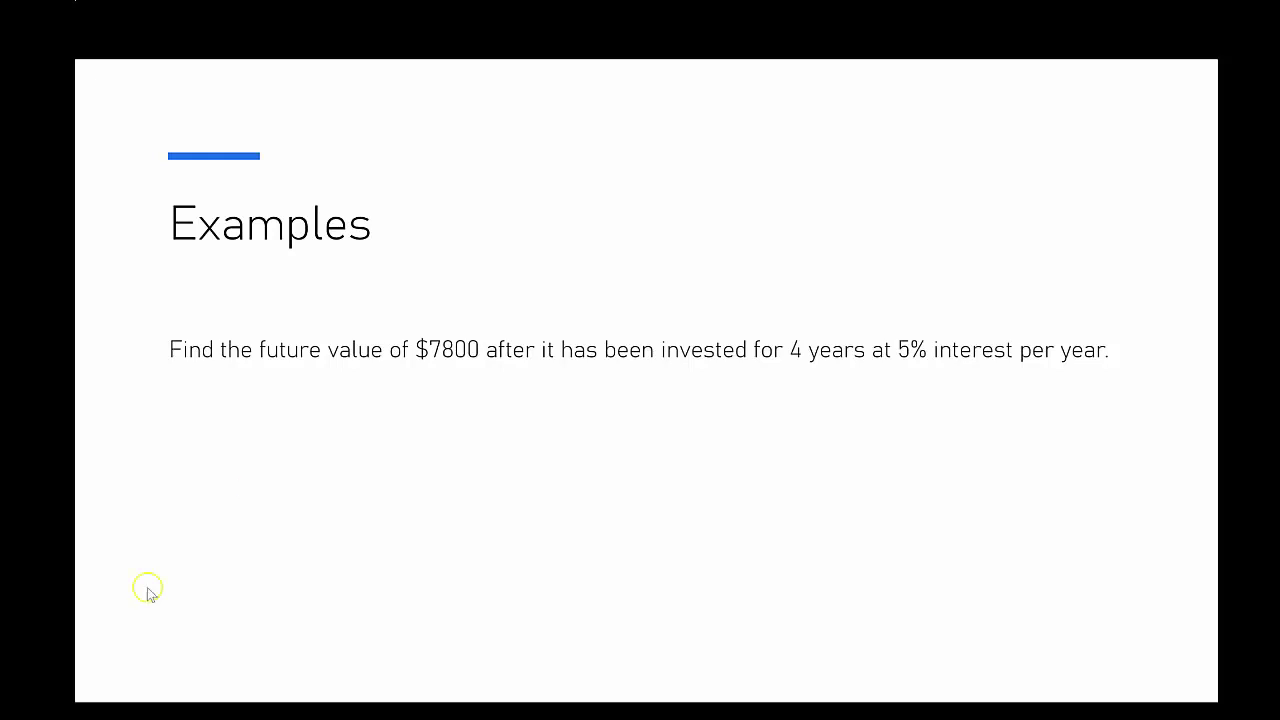
Step: Leave the $7800-at-5% Examples slide and return to the calculator's TVM Solver
left_click(89, 716)
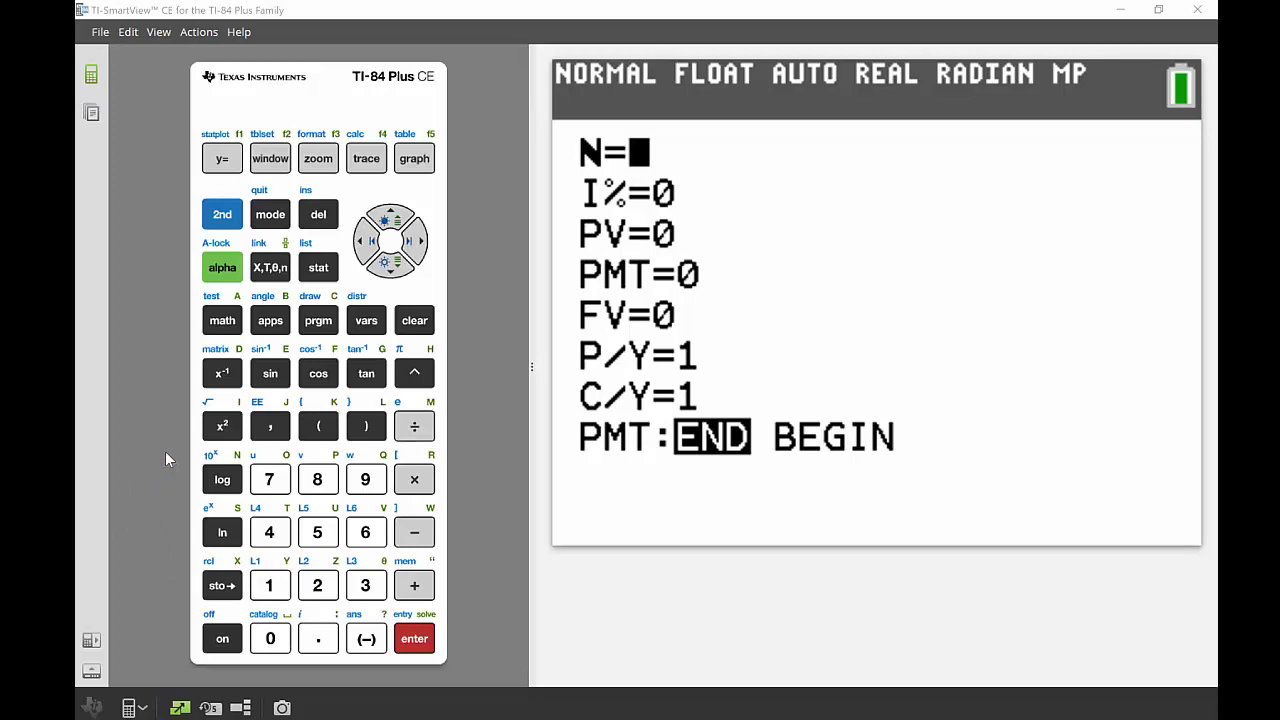
Step: Enter an interest rate of 5 and a present value of -7800 in the TVM Solver
left_click(396, 266)
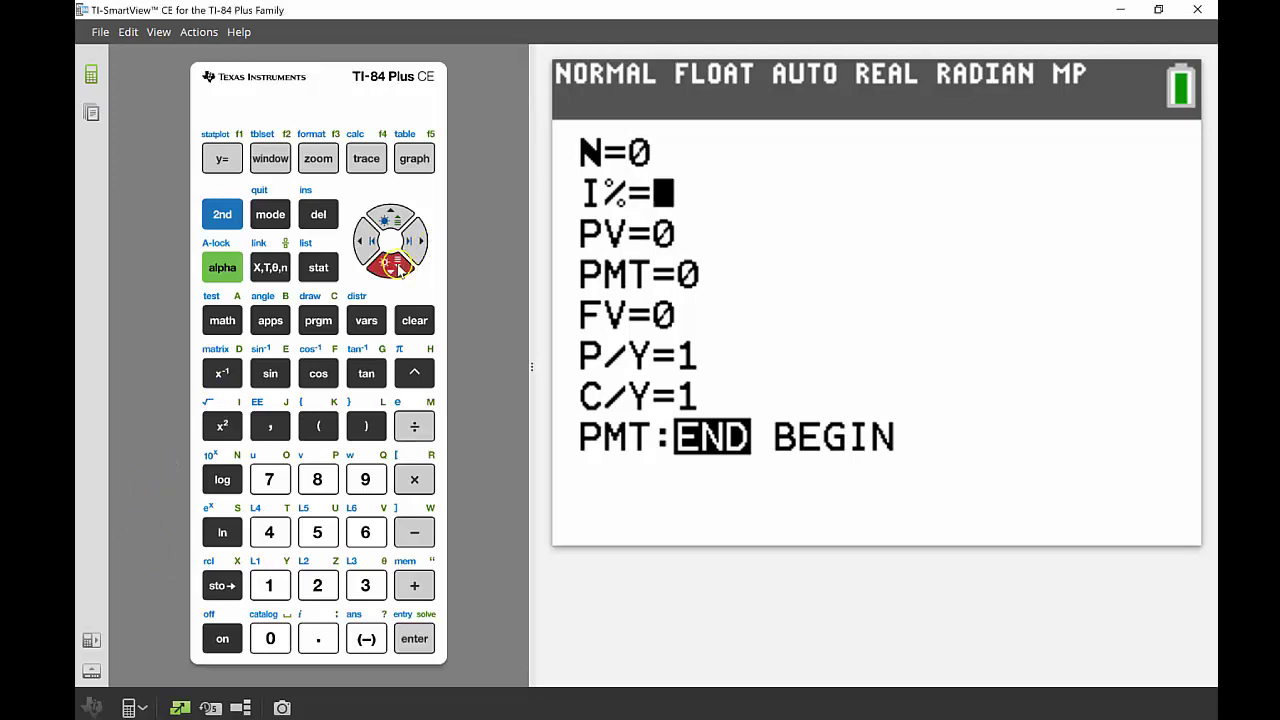
left_click(316, 533)
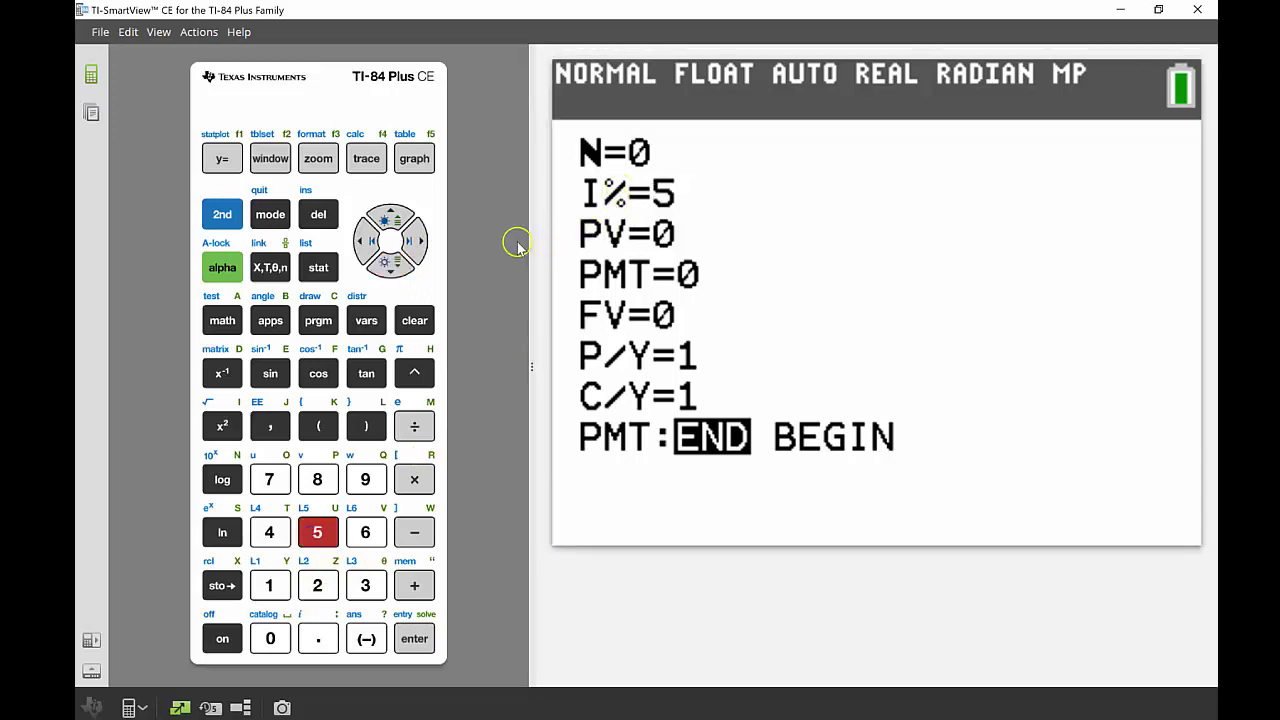
left_click(396, 268)
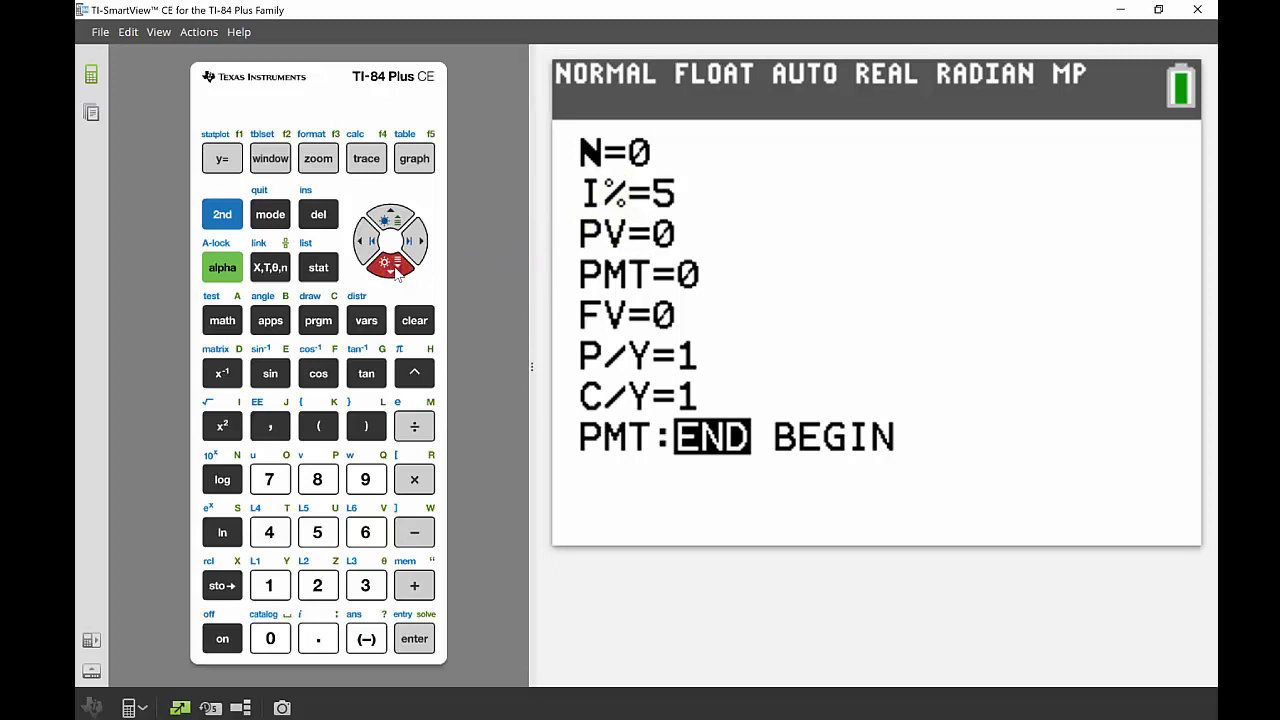
left_click(367, 632)
left_click(269, 479)
left_click(316, 482)
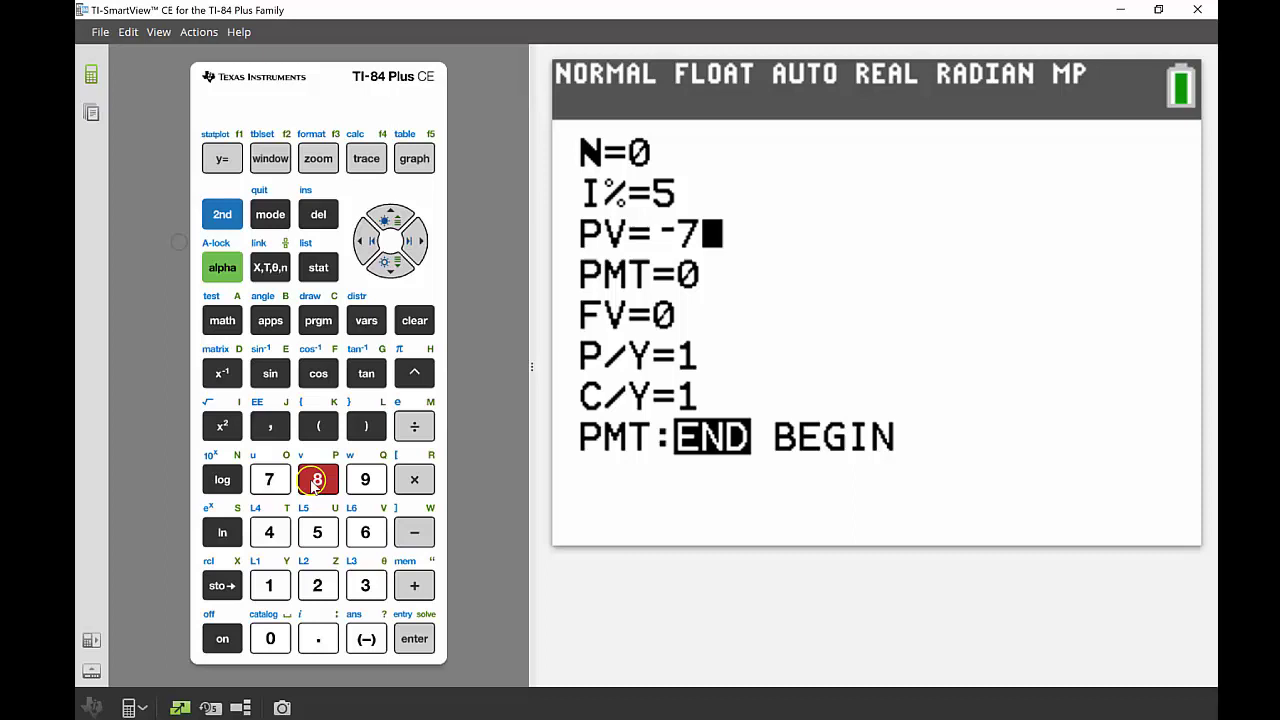
left_click(269, 638)
left_click(269, 638)
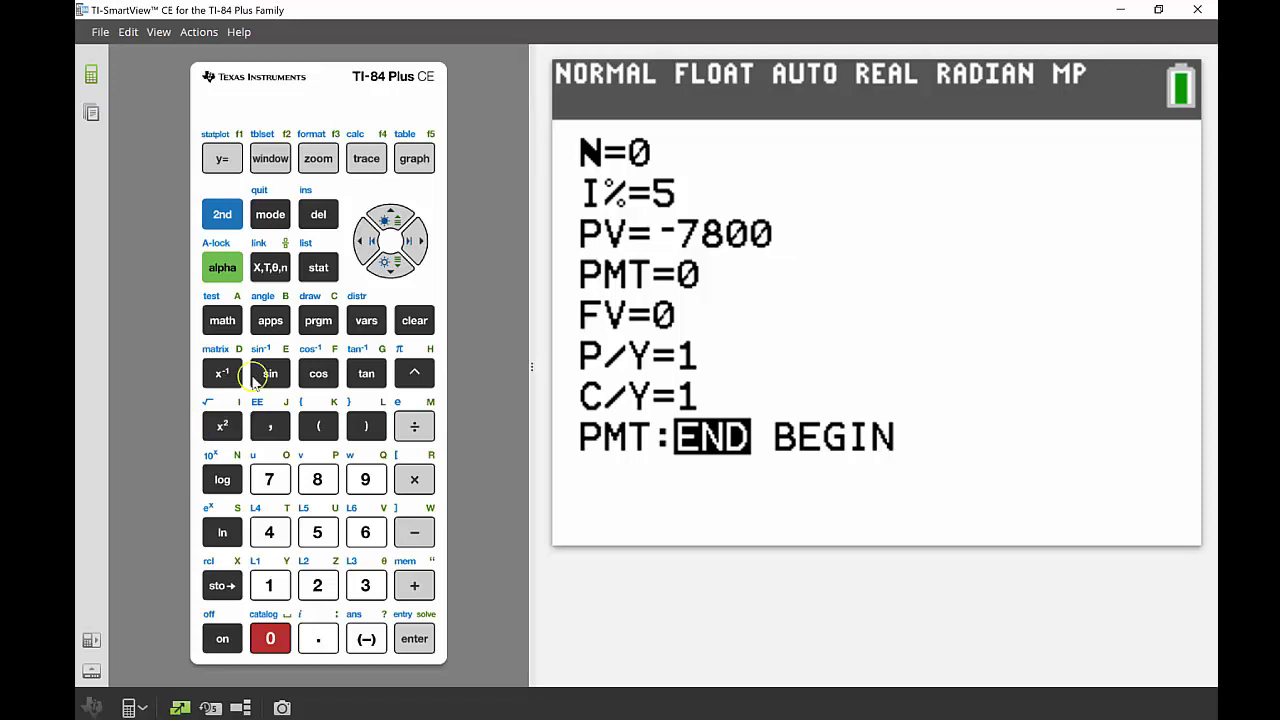
left_click(731, 157)
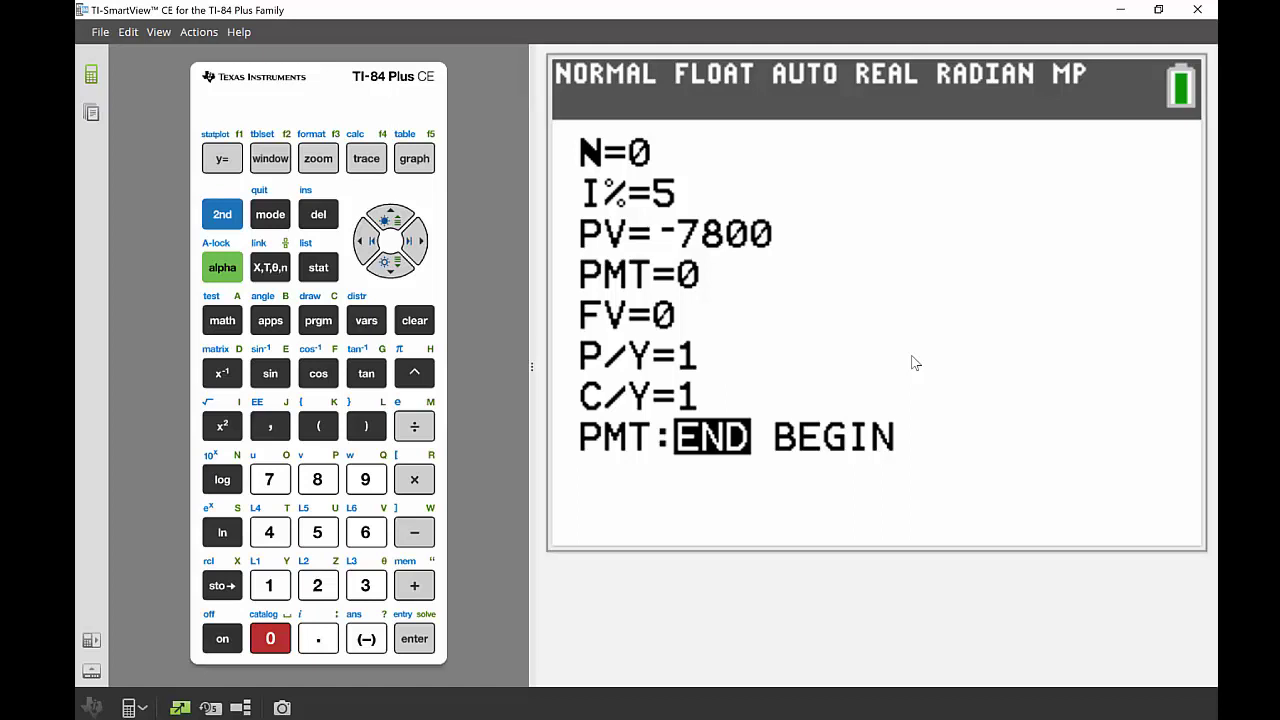
Step: Set N to 4*1, evaluating to 4 periods
key("Up")
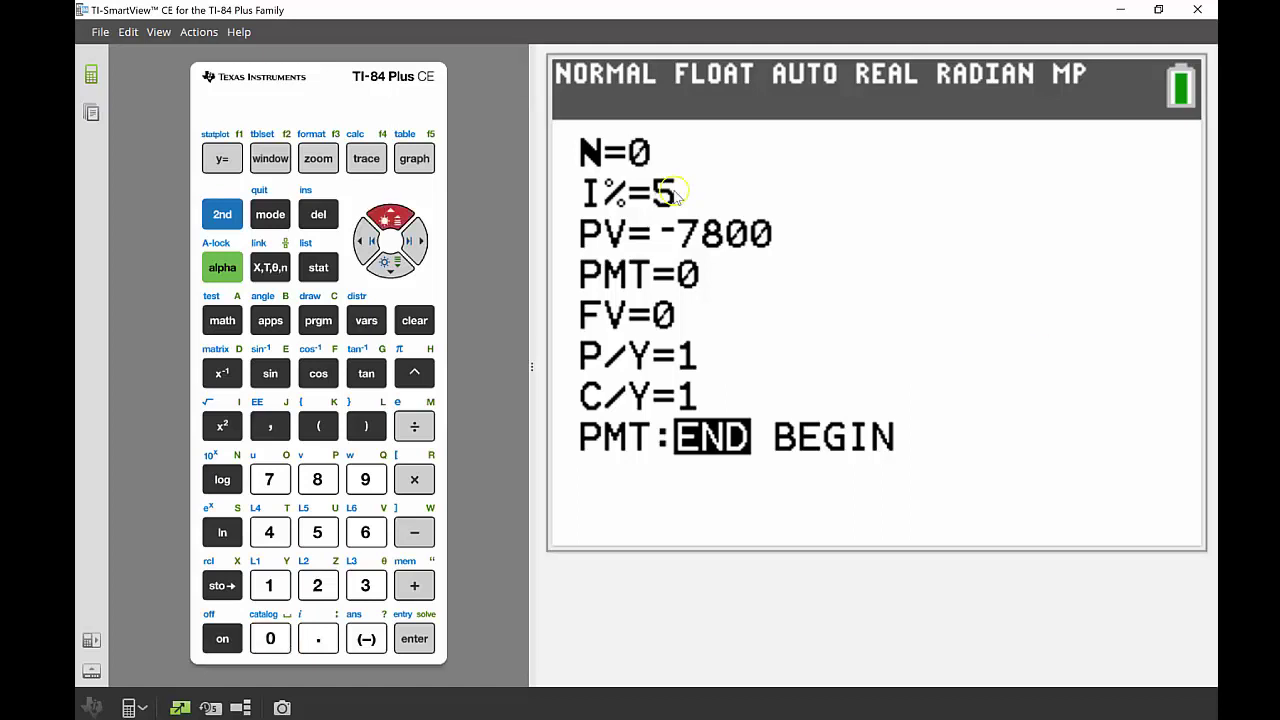
left_click(591, 162)
left_click(282, 537)
left_click(405, 482)
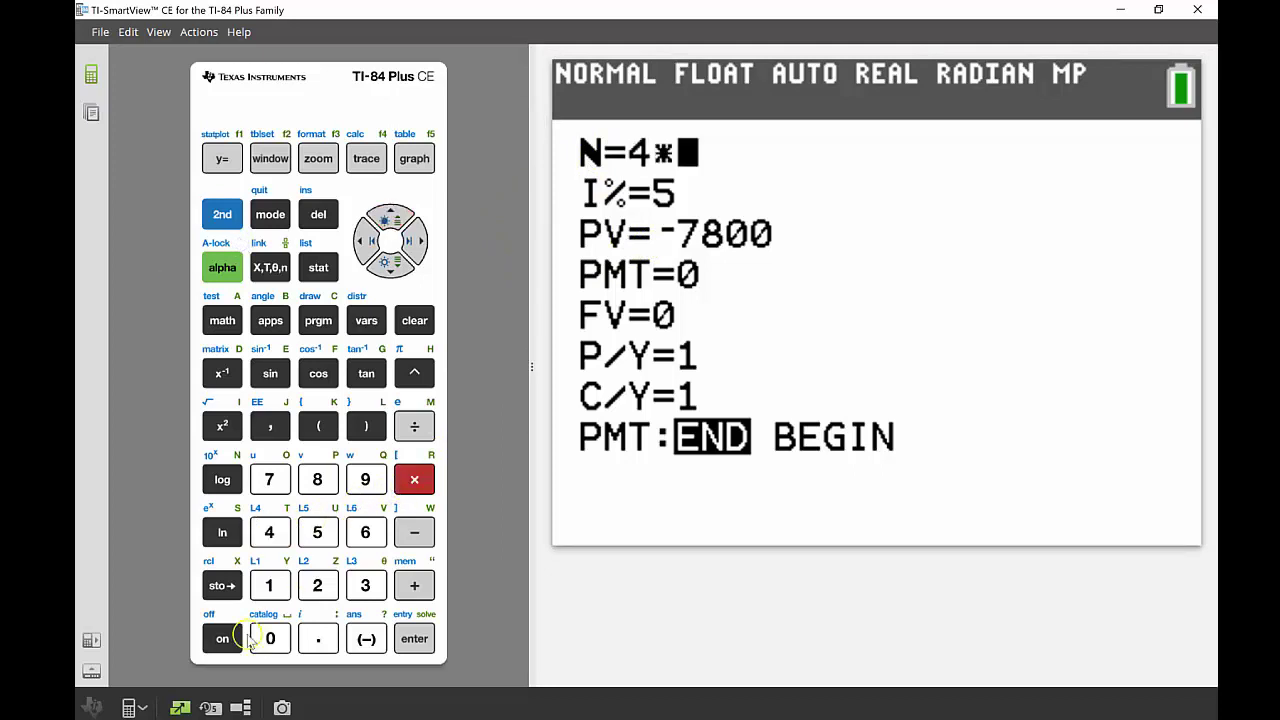
left_click(269, 585)
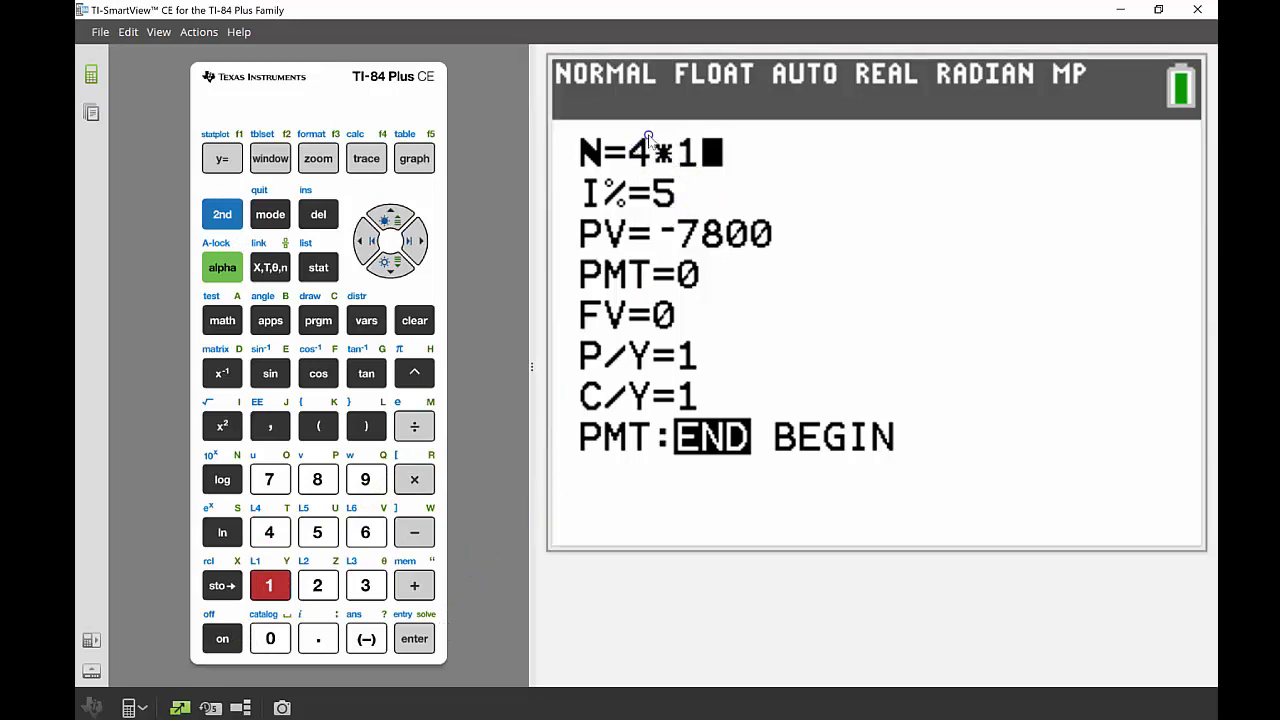
left_click(413, 641)
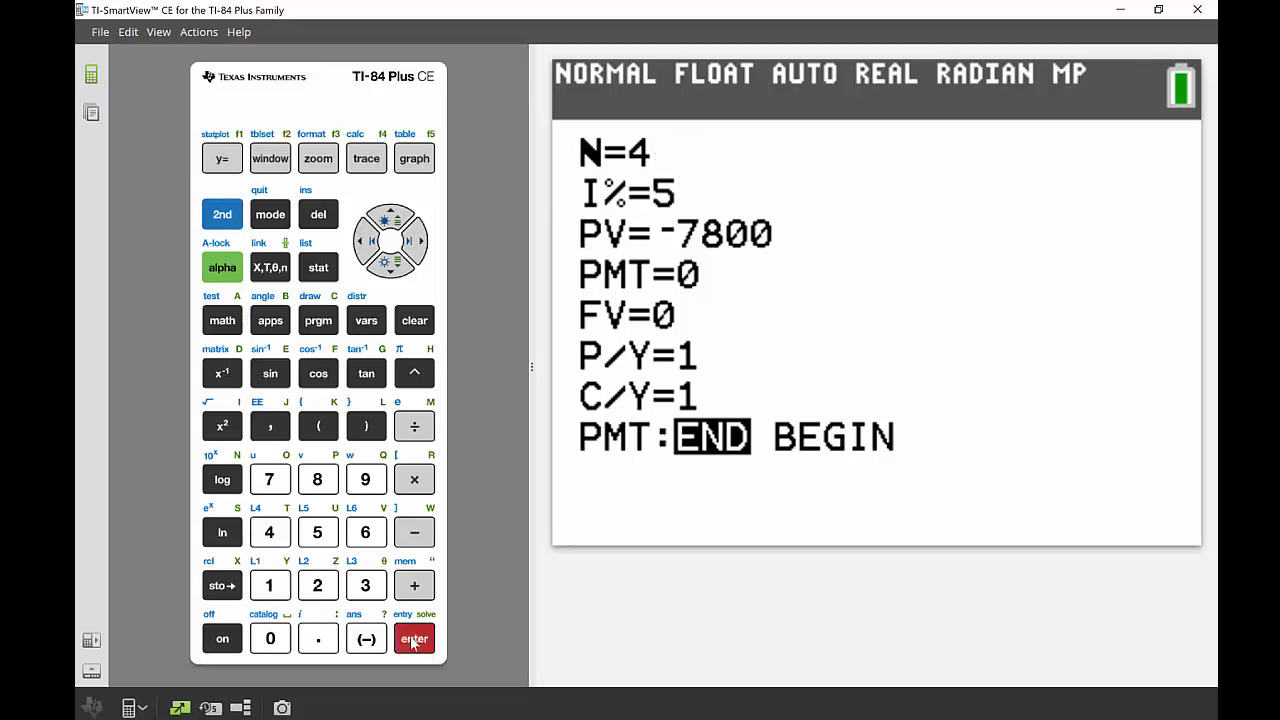
Step: Solve for the future value, giving FV = 9480.94875
key("Down")
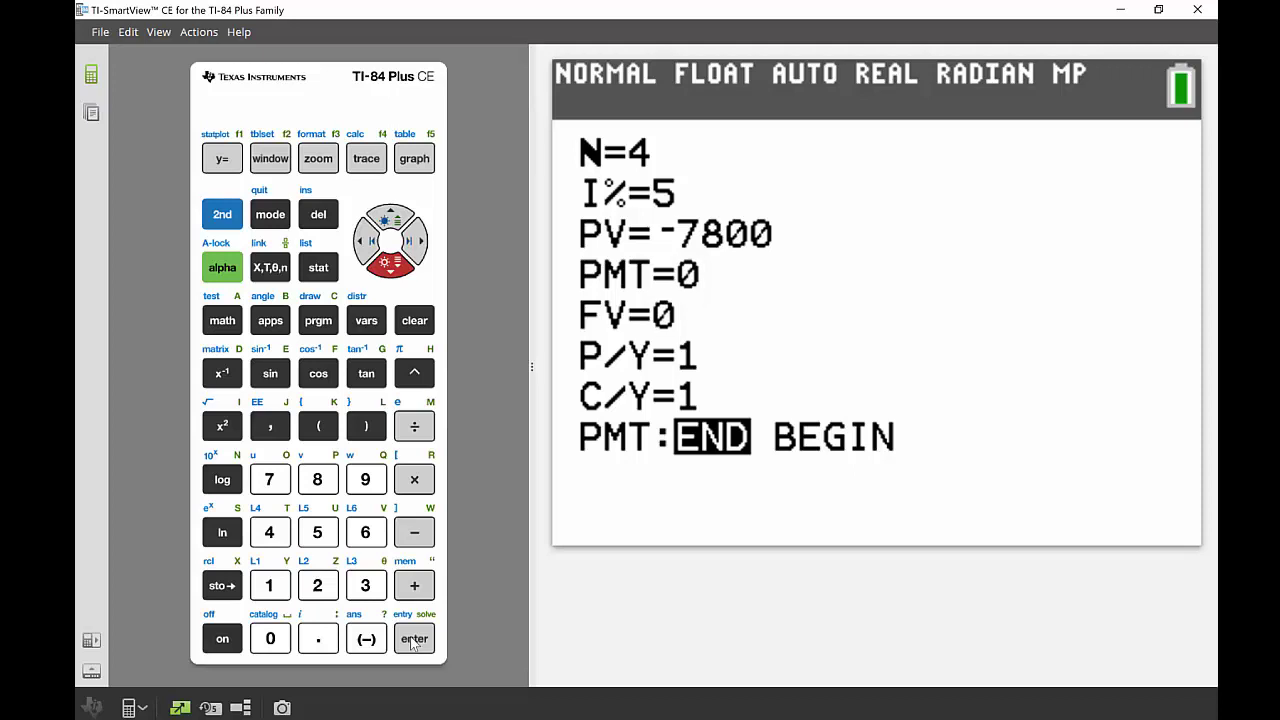
left_click(221, 270)
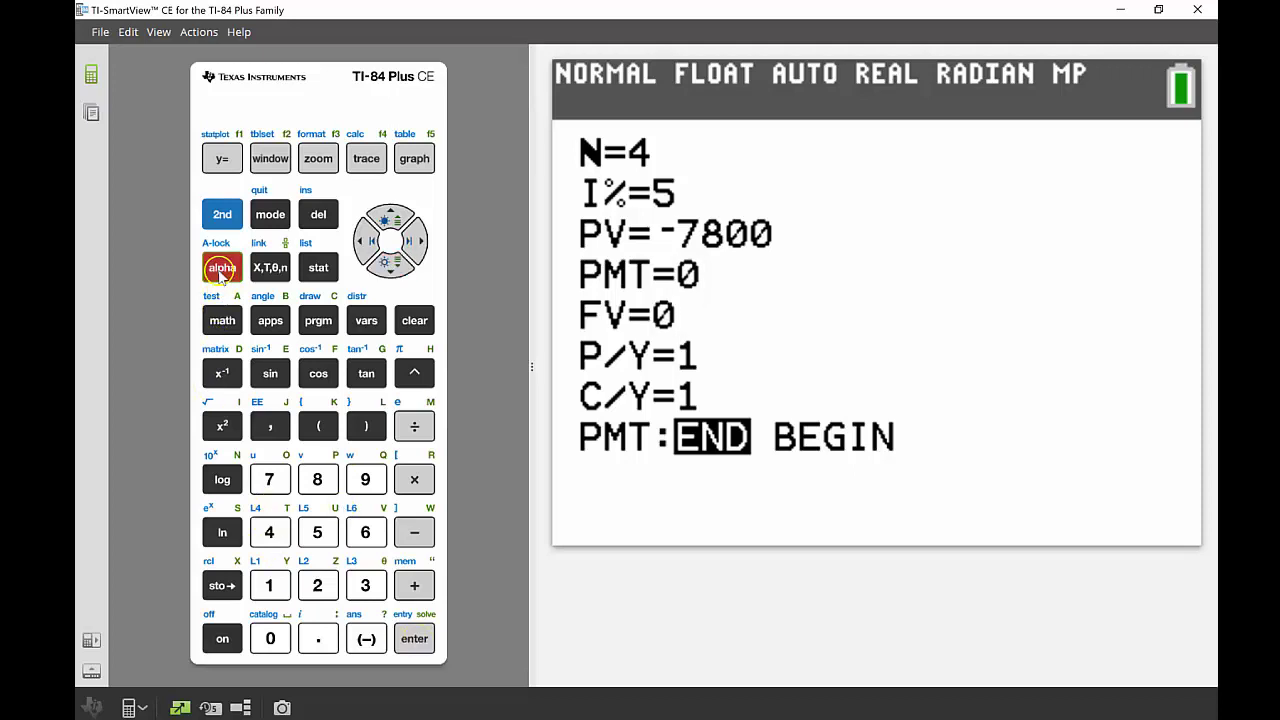
left_click(412, 640)
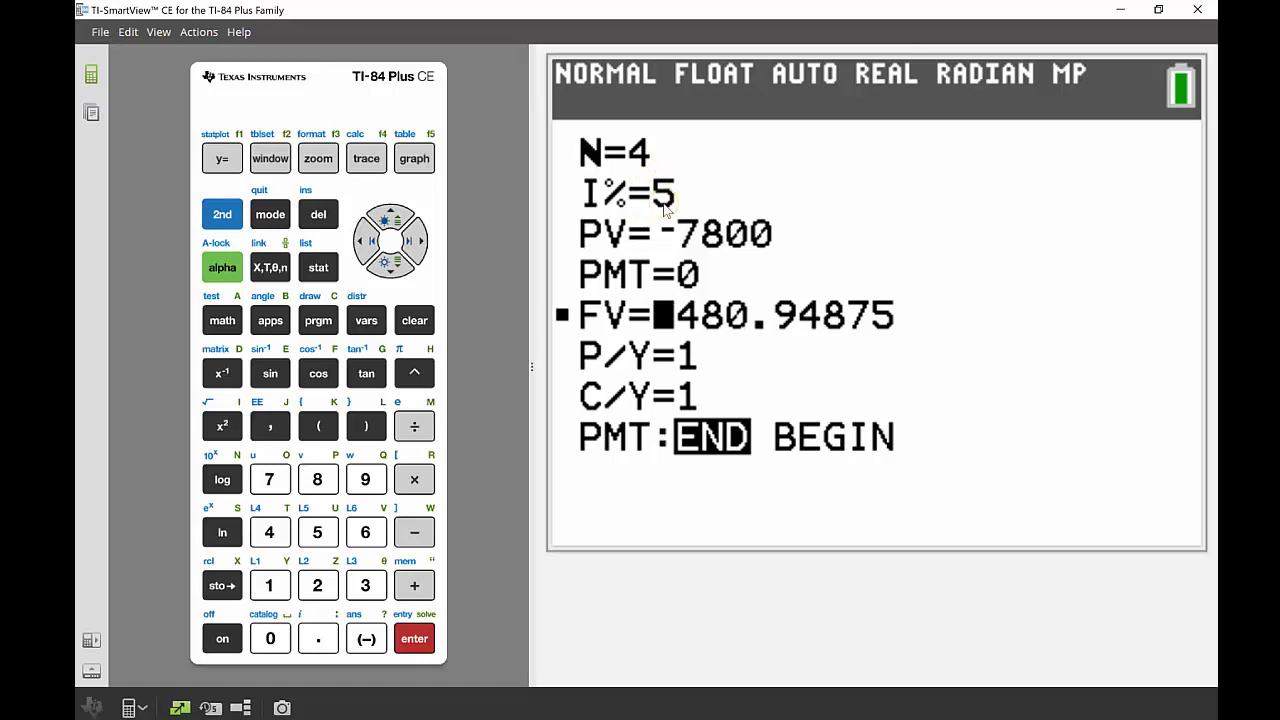
left_click(707, 299)
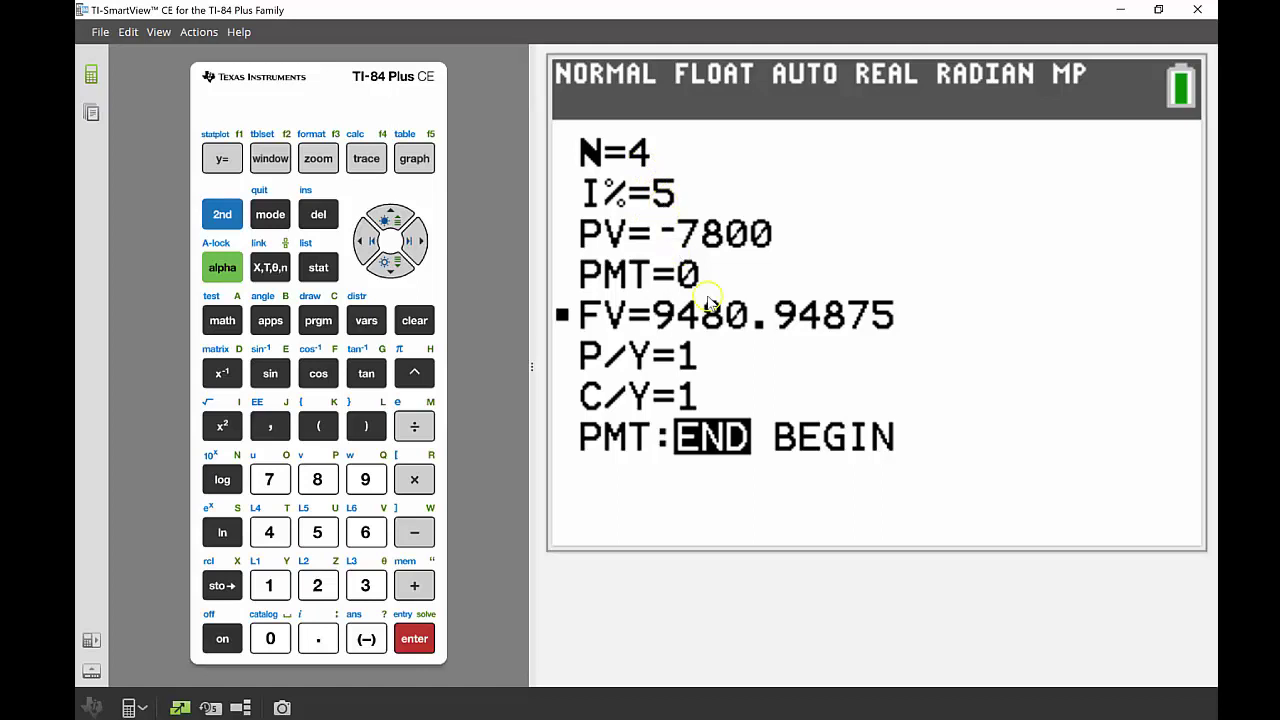
Step: Return from the next example slide to the cleared TVM Solver
left_click(661, 342)
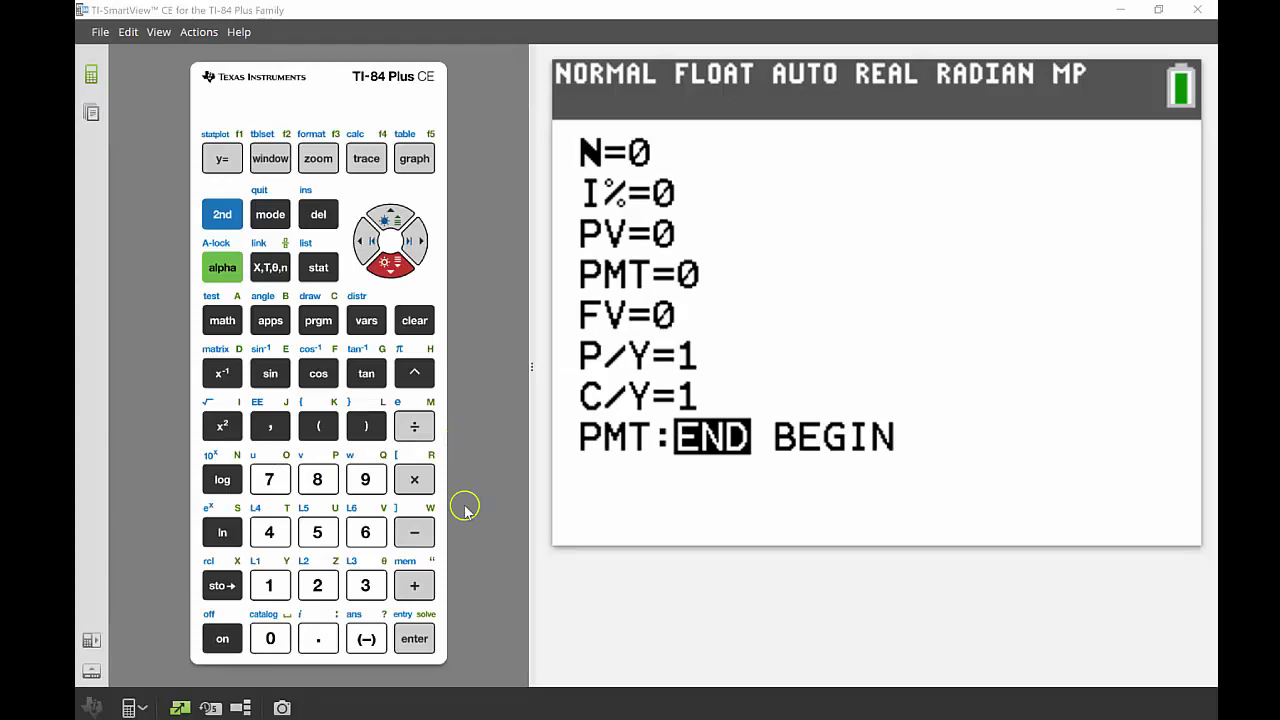
Step: Enter an interest rate of 3 and a present value of -1200
type("3")
key("Down")
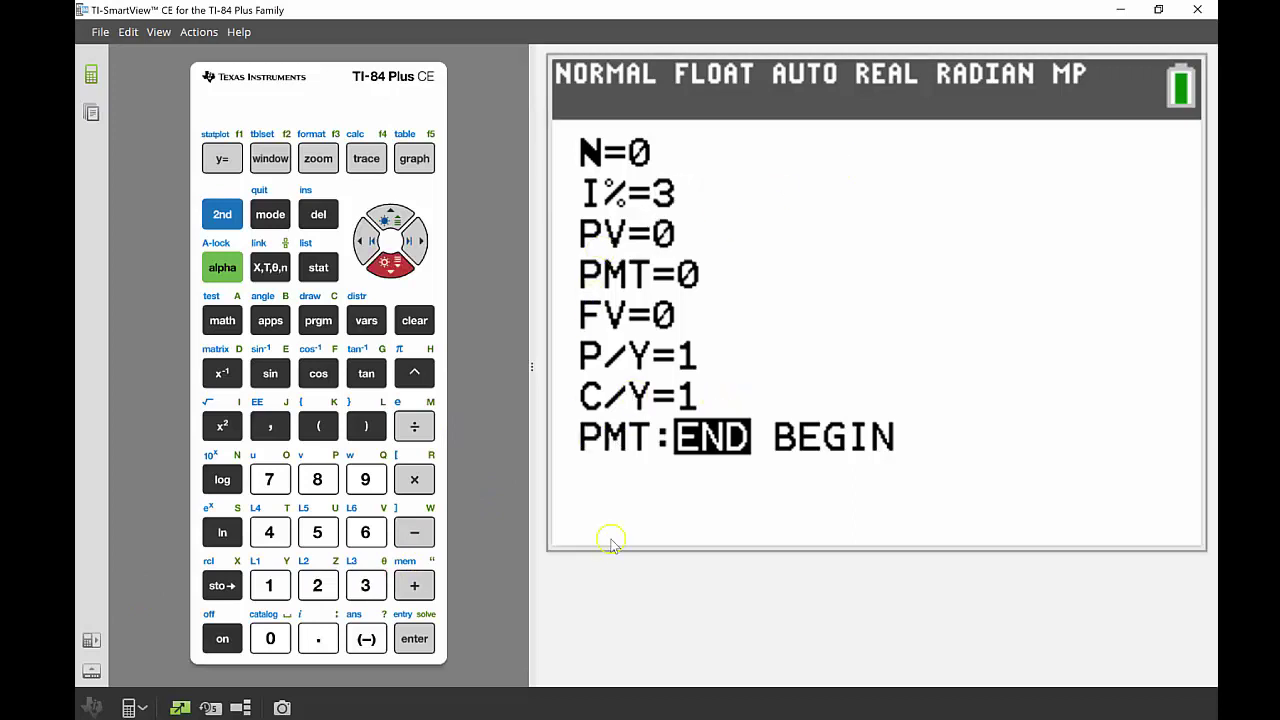
left_click(364, 640)
left_click(269, 585)
left_click(318, 586)
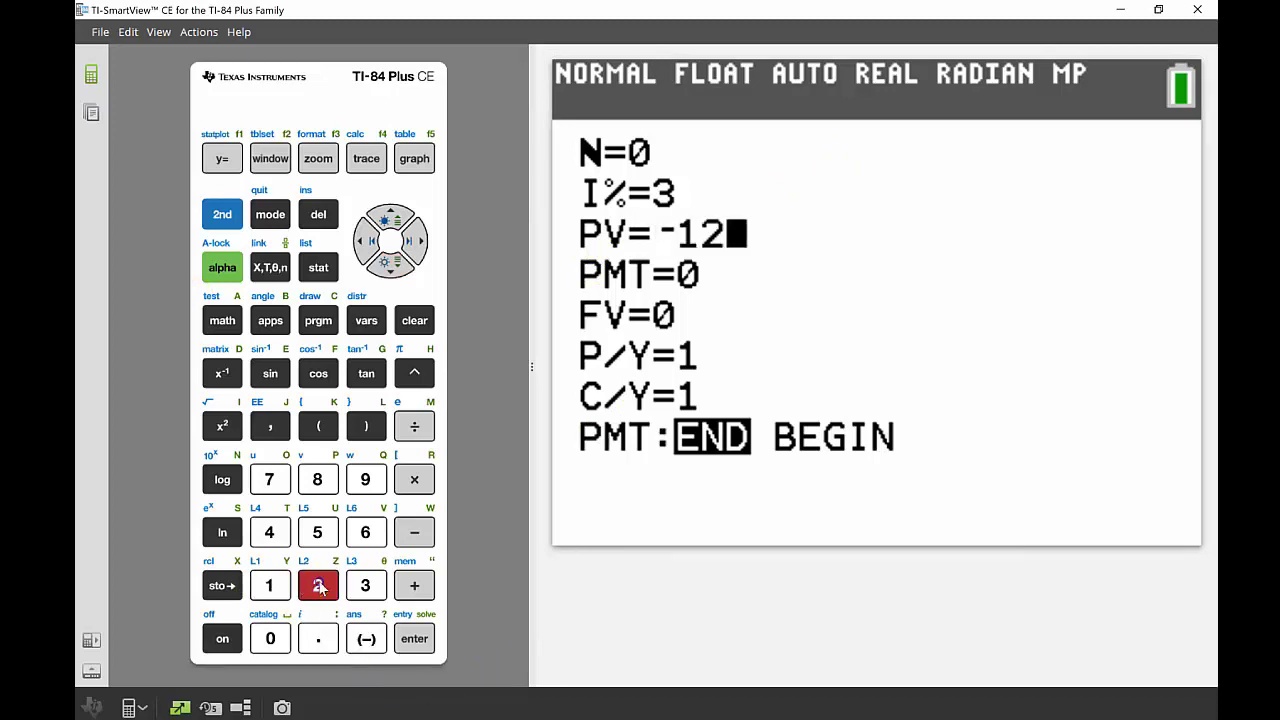
left_click(270, 638)
left_click(270, 638)
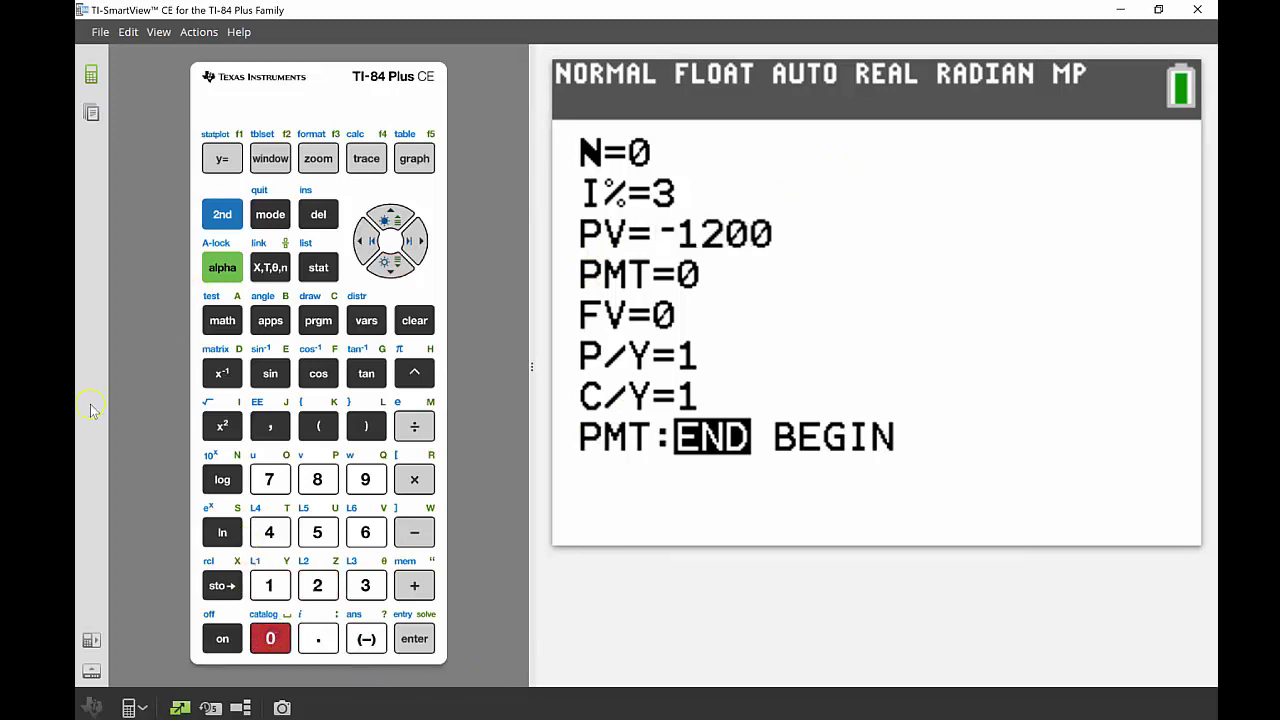
Step: Enter a future value of 1353, leaving PMT at 0
key("Down")
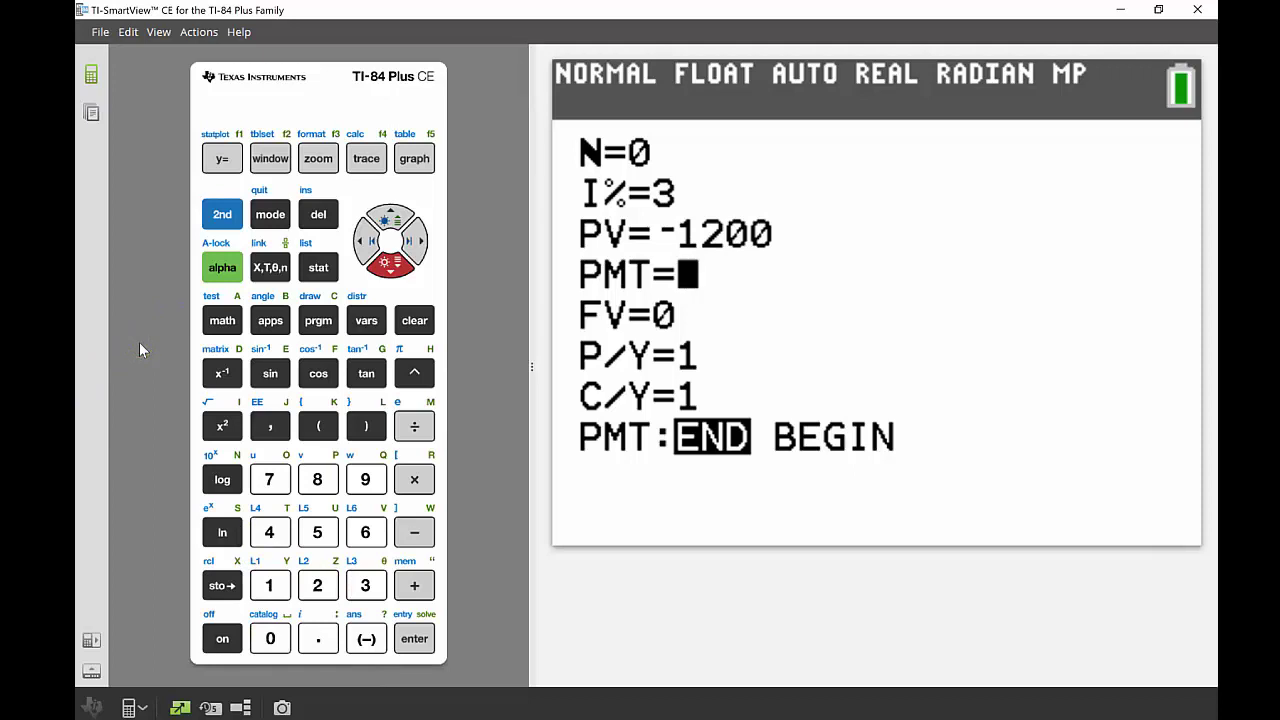
key("Down")
type("1")
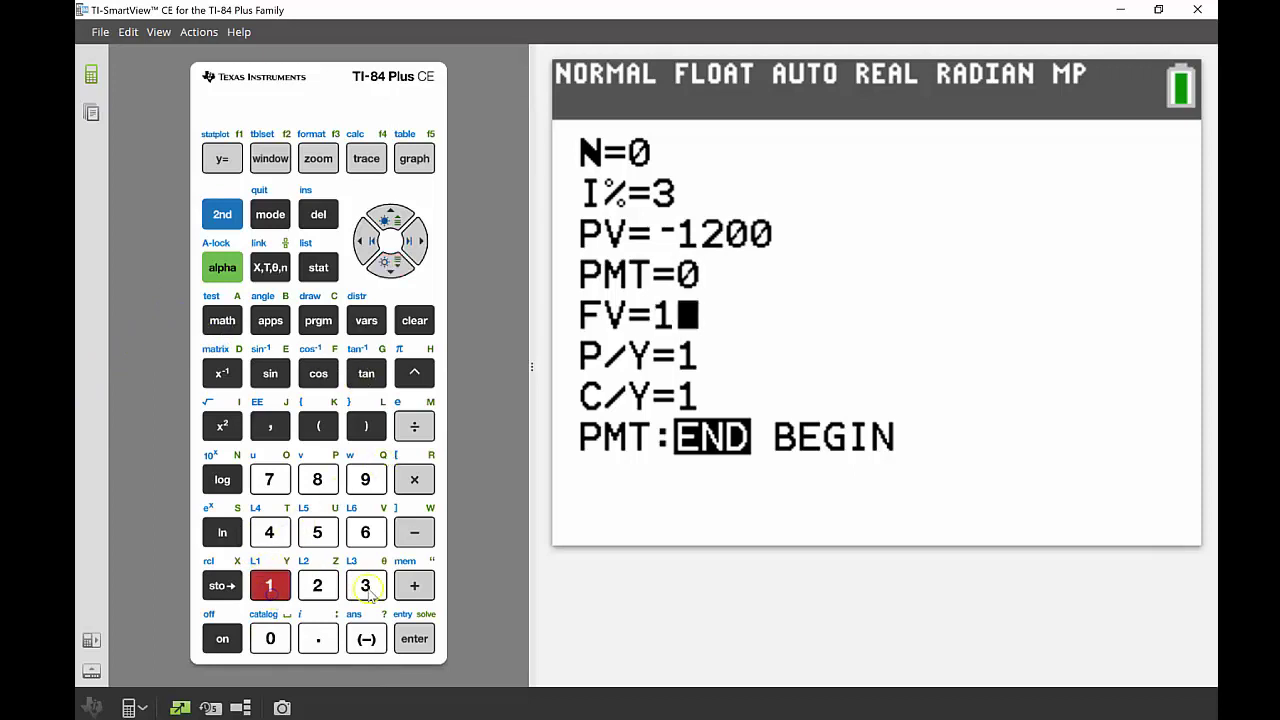
left_click(368, 592)
left_click(319, 535)
left_click(372, 593)
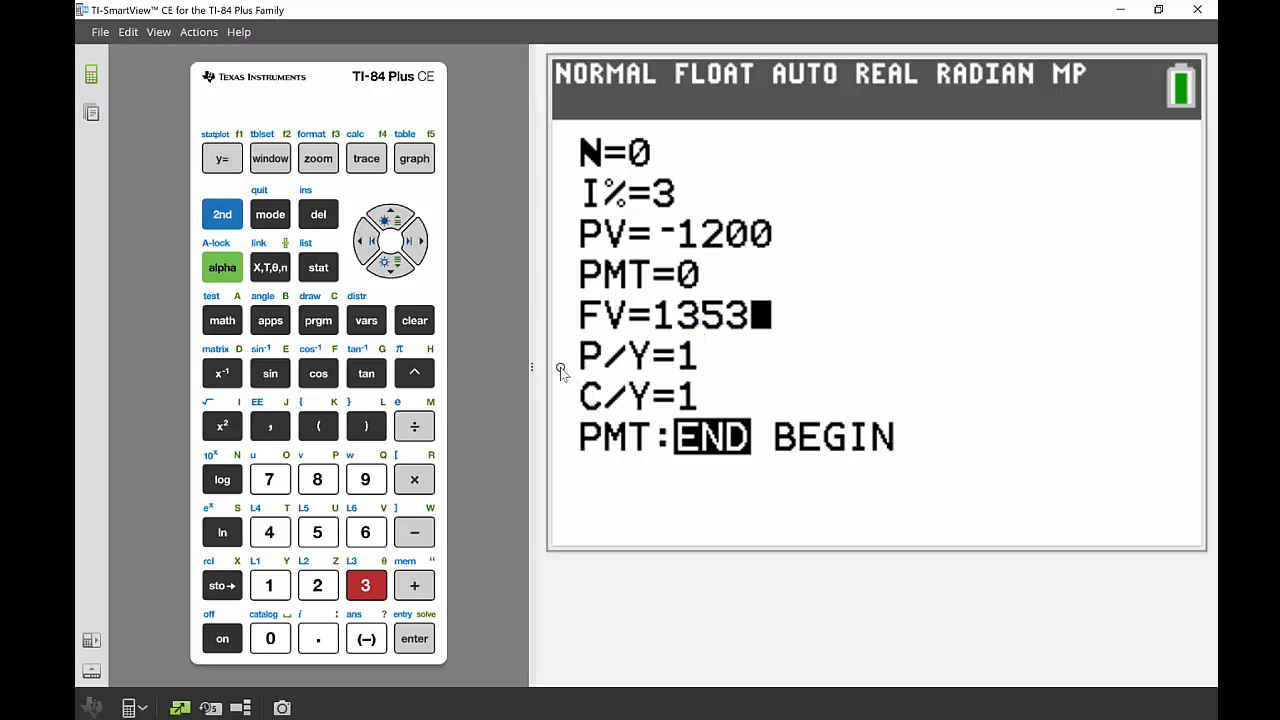
Step: Set P/Y and C/Y to 12 and solve N as 48.06109338 periods
key("Down")
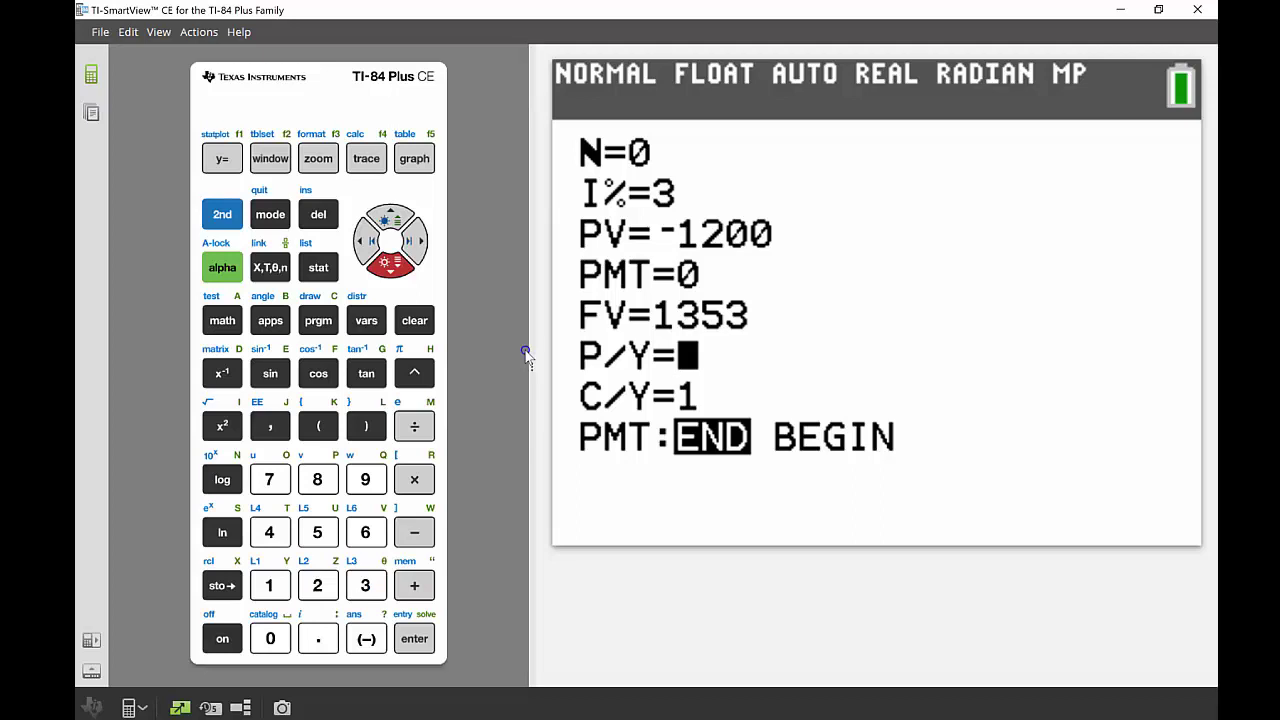
type("12")
key("Down")
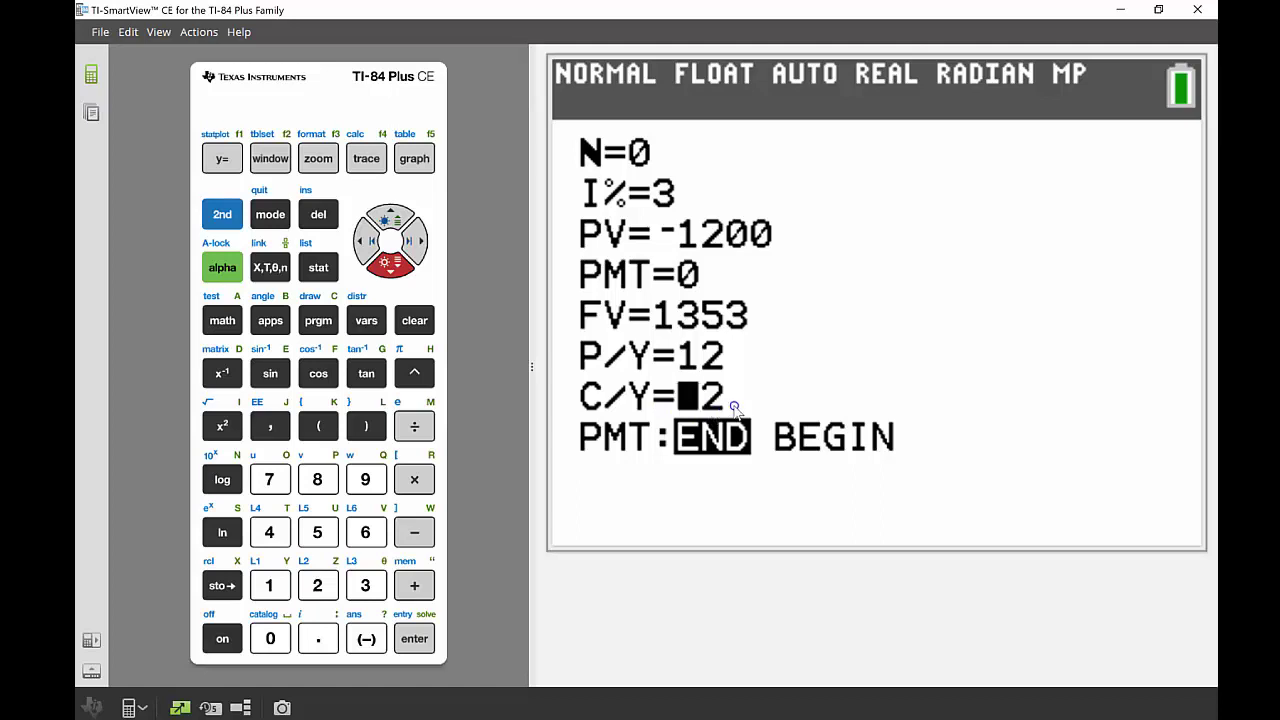
key("Up")
key("Up")
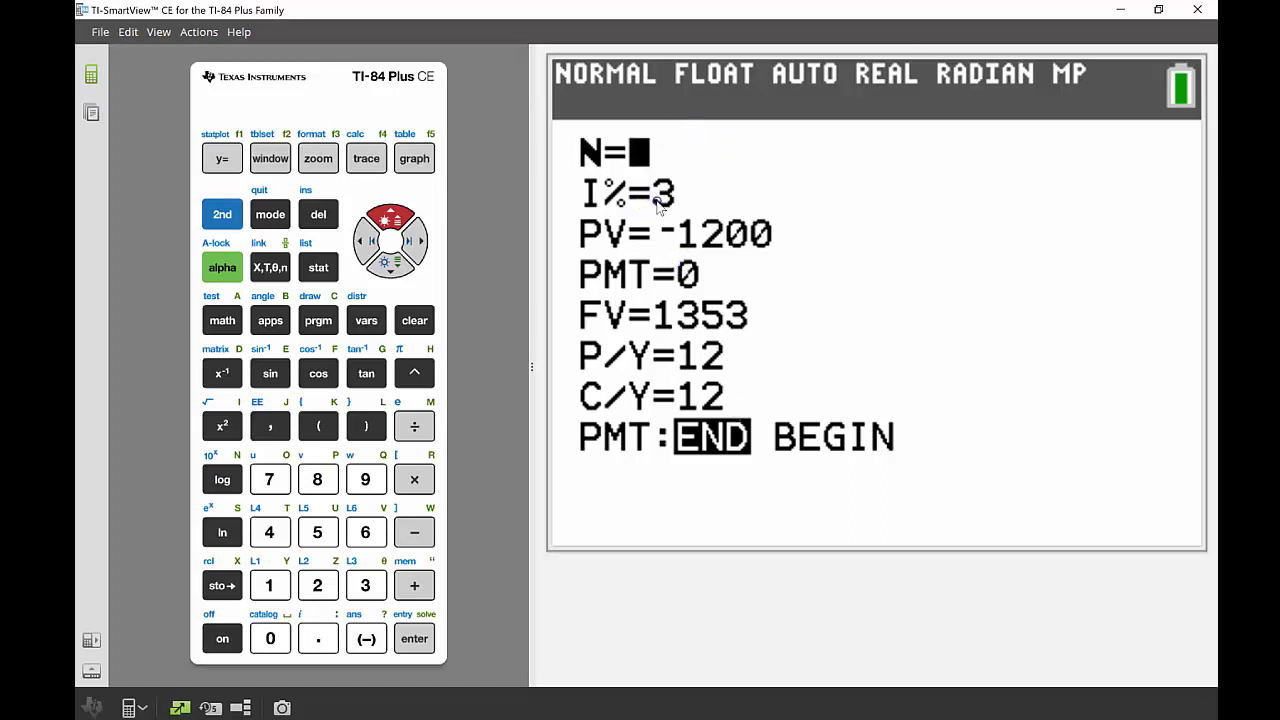
left_click(224, 268)
left_click(428, 640)
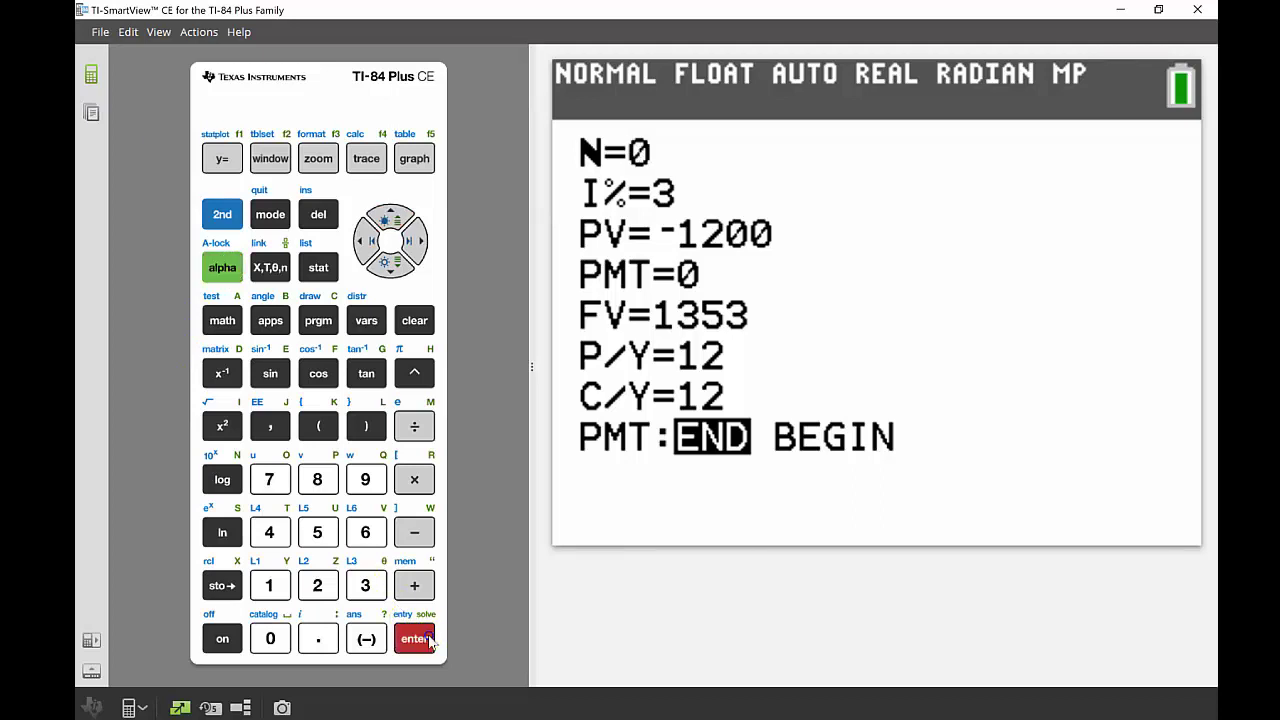
type("48.06109338")
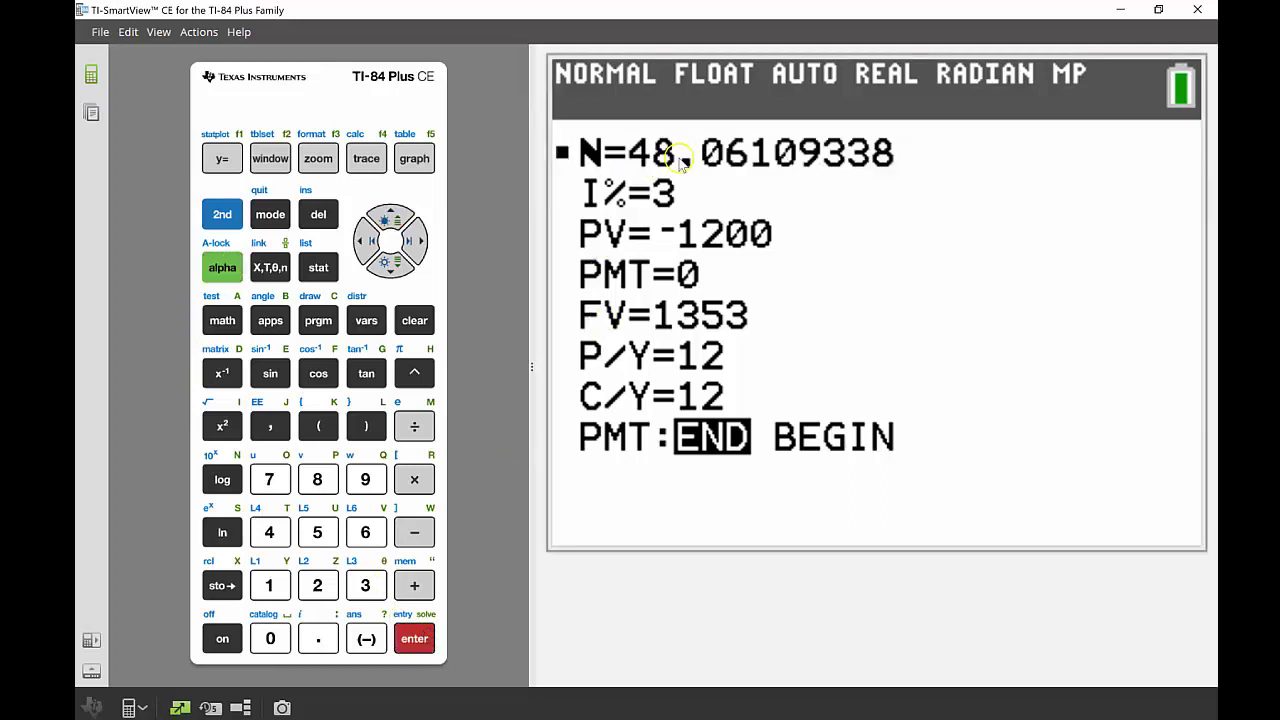
key("Left")
Step: Divide N by 12 to get 4.005091115 years, then quit to the home screen
key("Right")
key("Right")
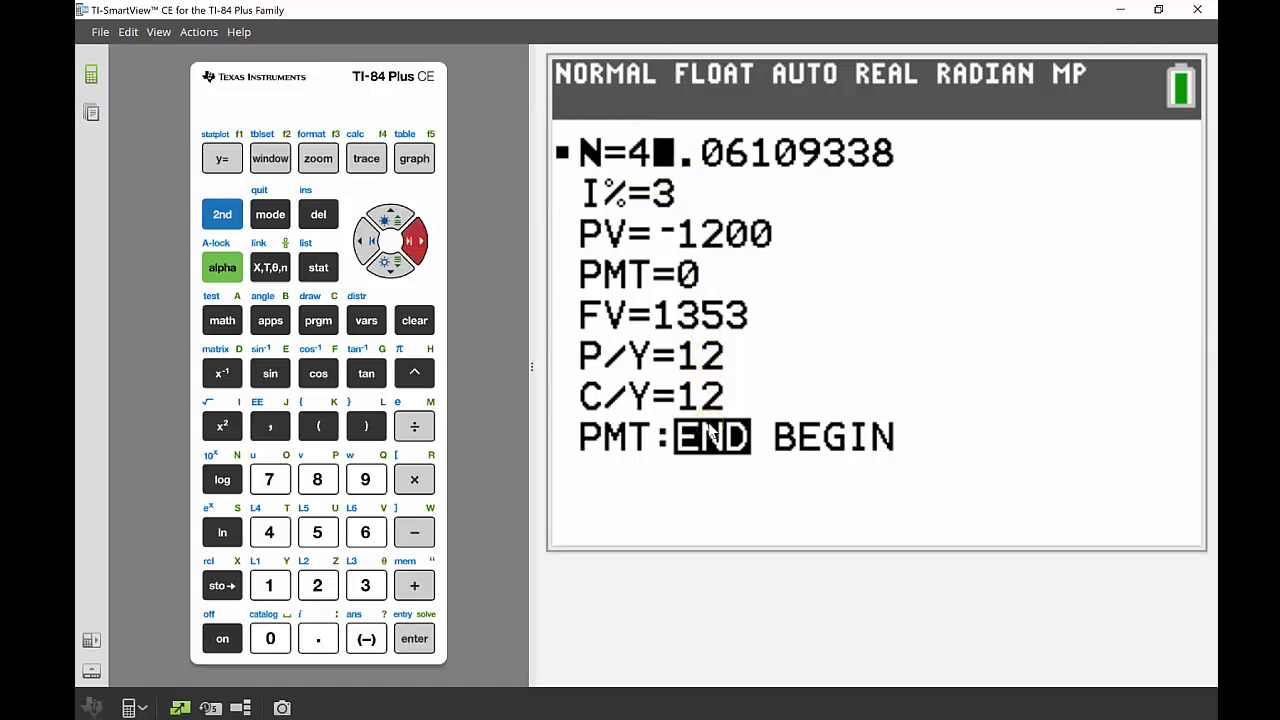
key("Right")
key("Right")
key("Right")
key("Right")
key("Right")
key("Right")
key("Right")
key("Right")
key("Right")
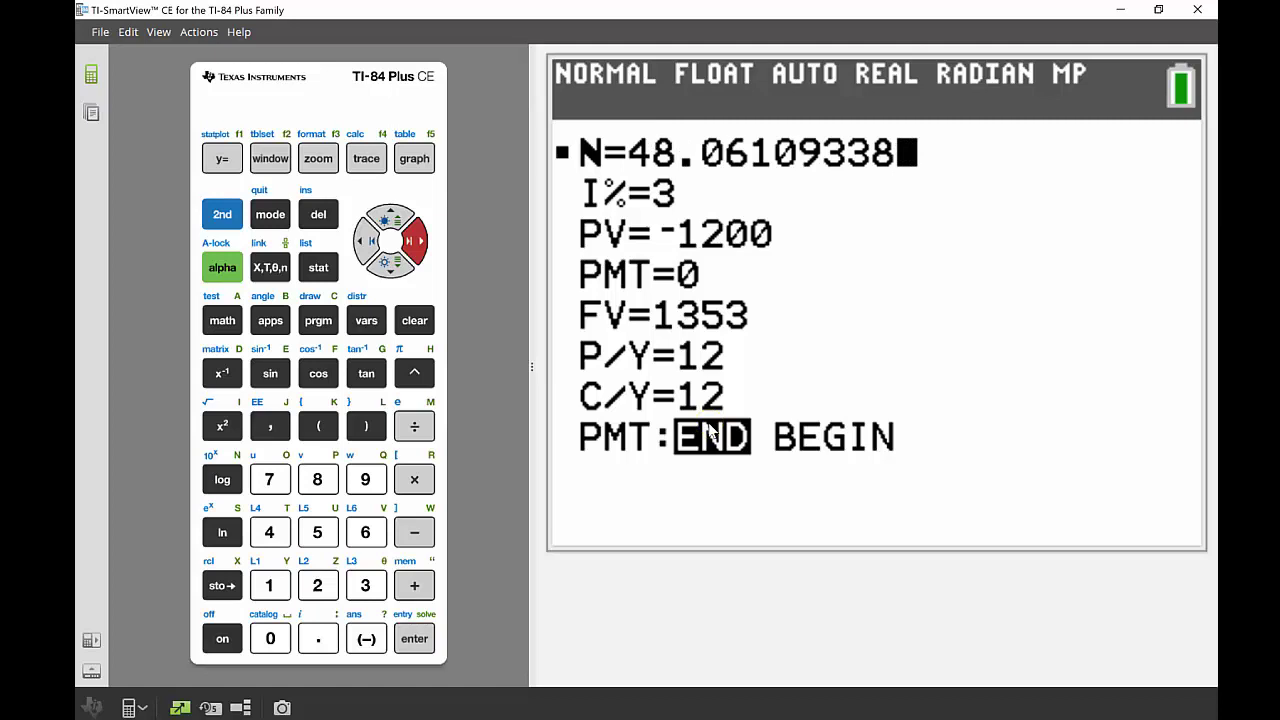
type("/12")
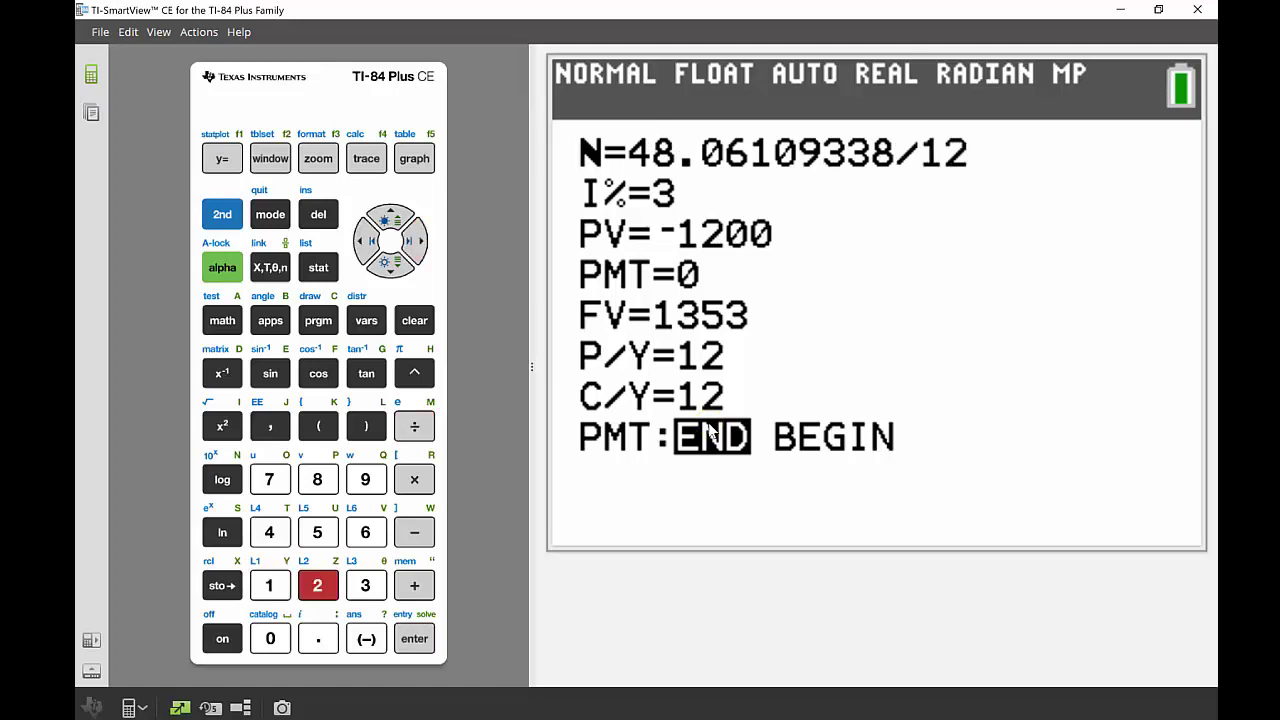
key("Return")
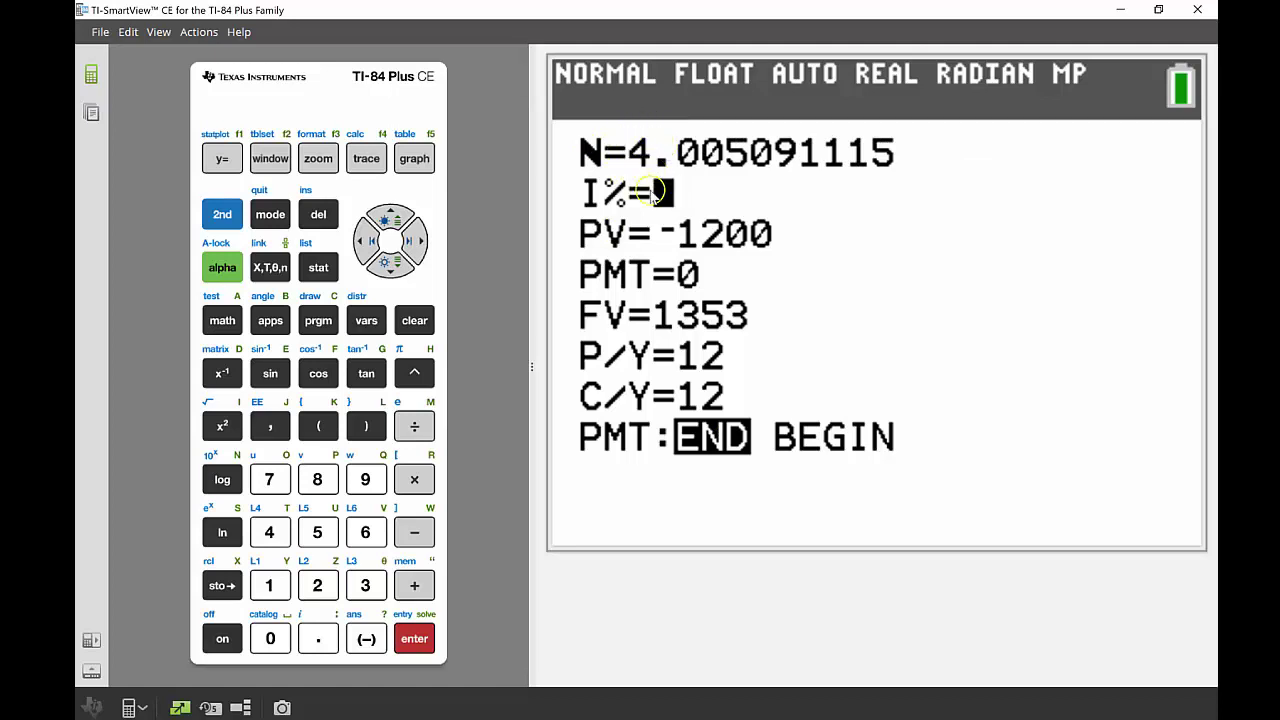
key("Escape")
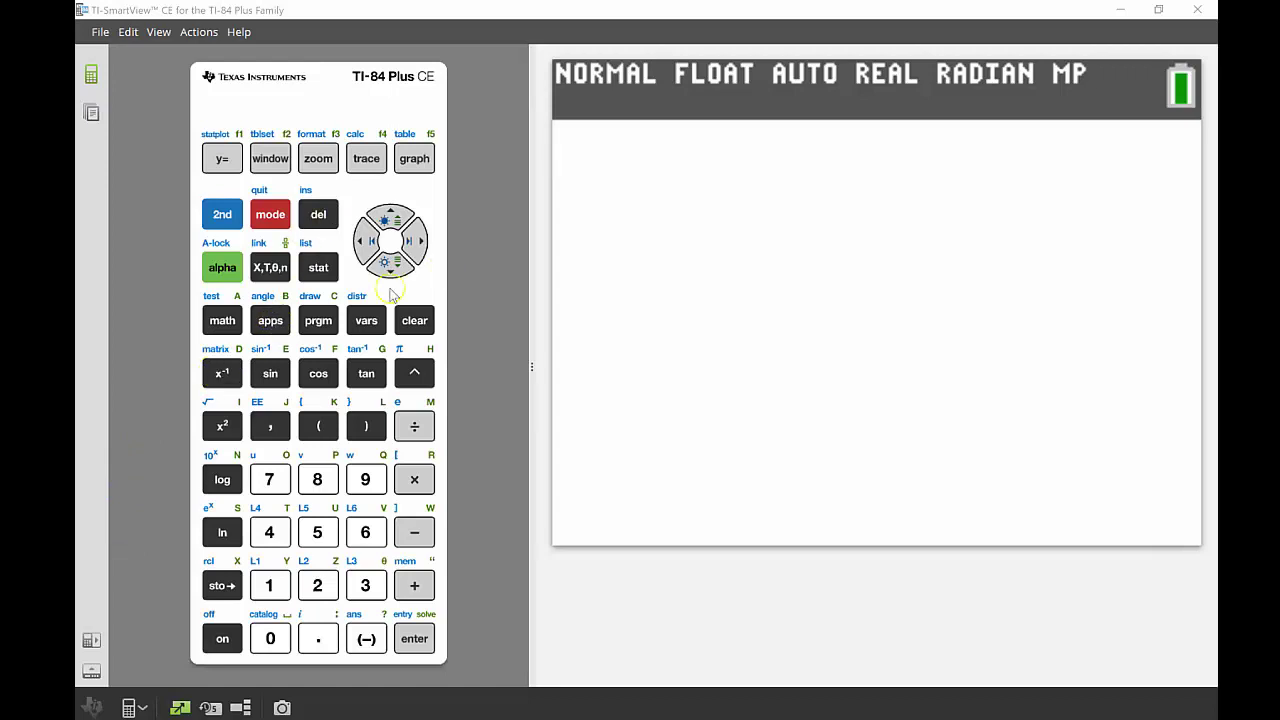
Step: Recall the Finance variable N onto the home screen, showing 48.06109338
left_click(268, 322)
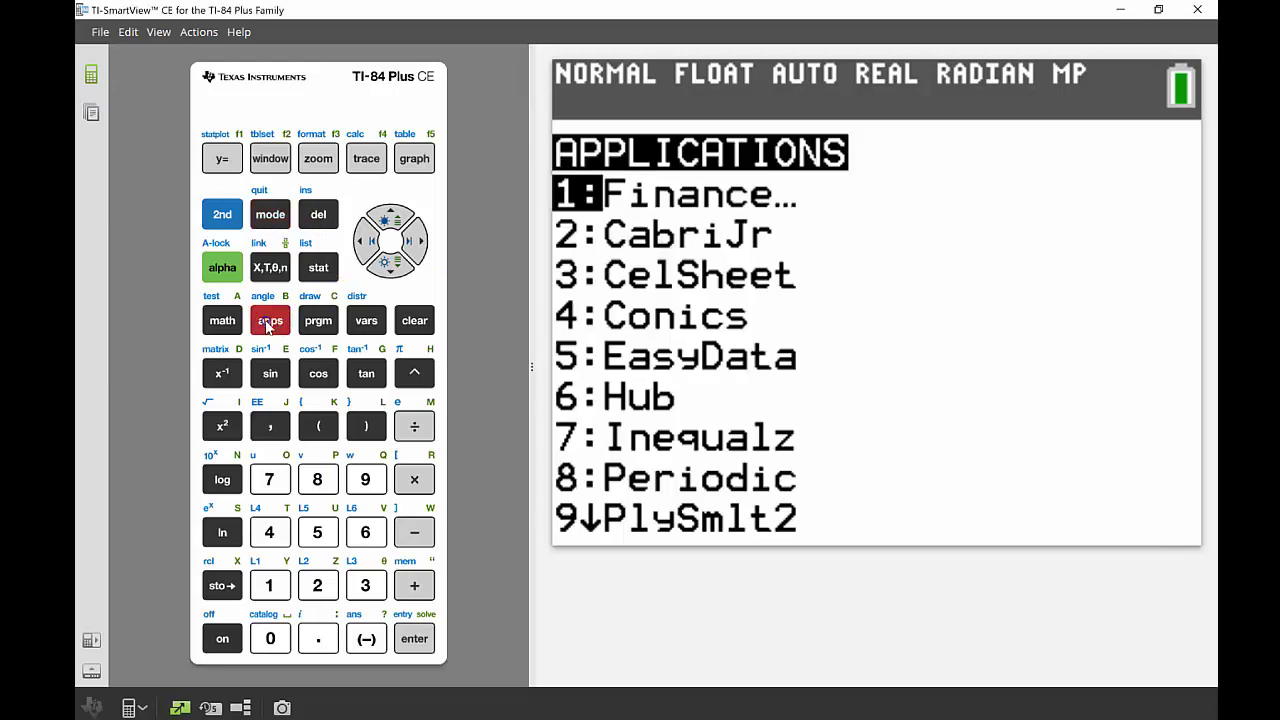
key("Return")
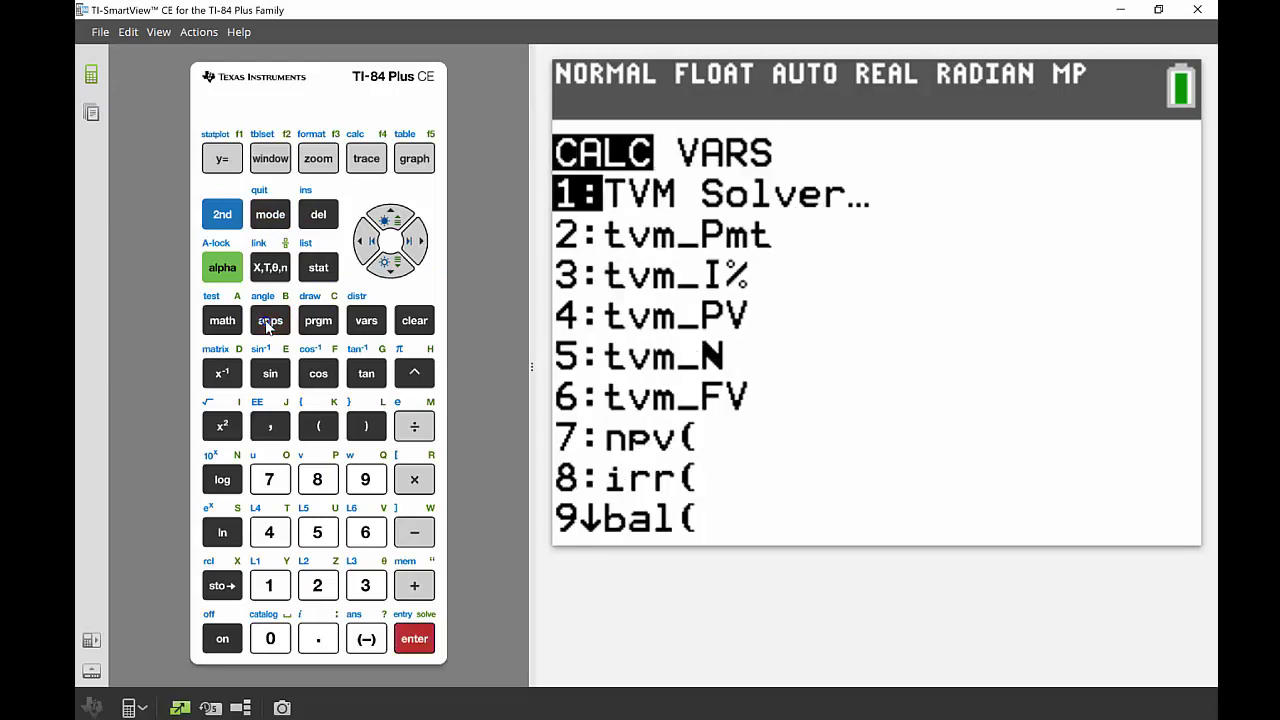
left_click(420, 263)
left_click(416, 245)
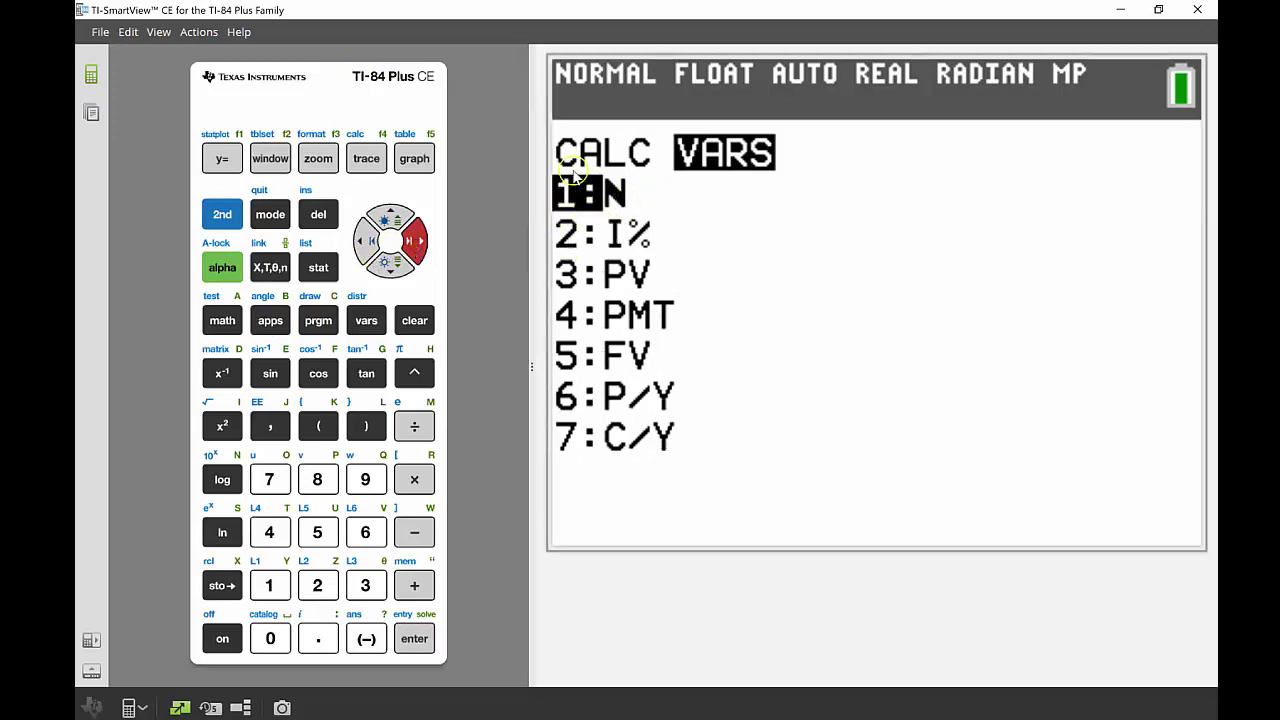
left_click(424, 644)
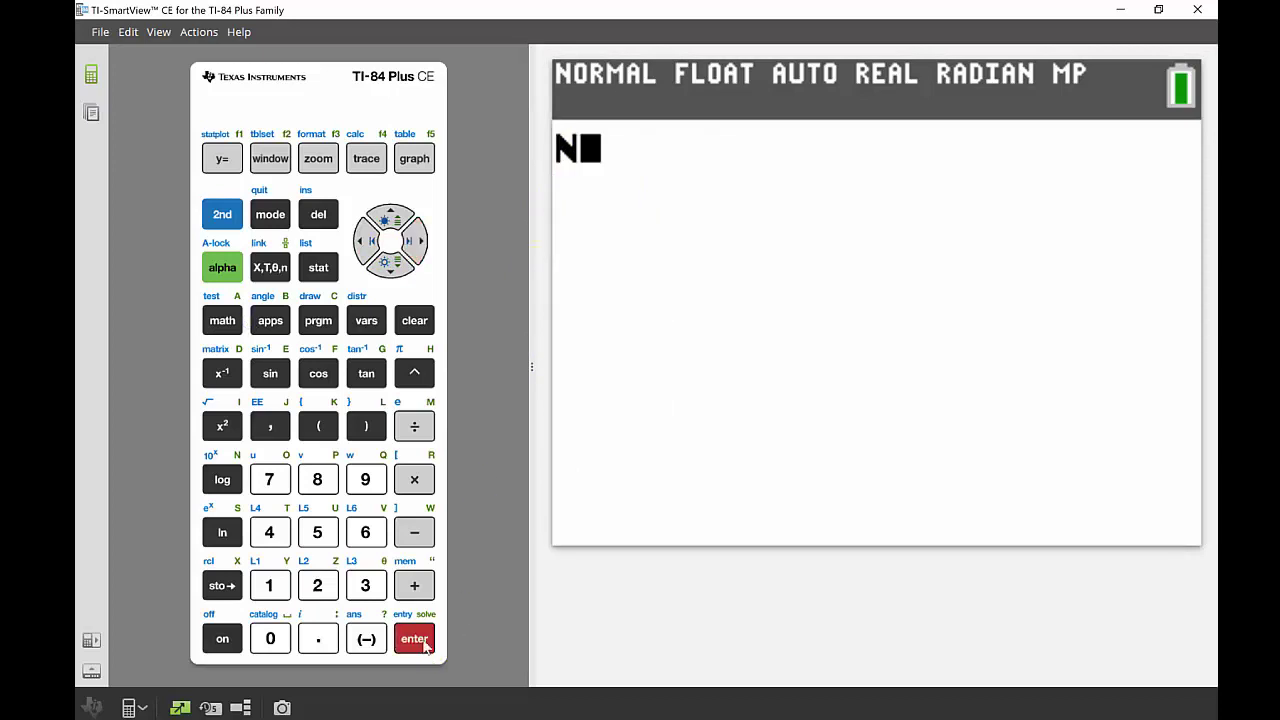
left_click(424, 644)
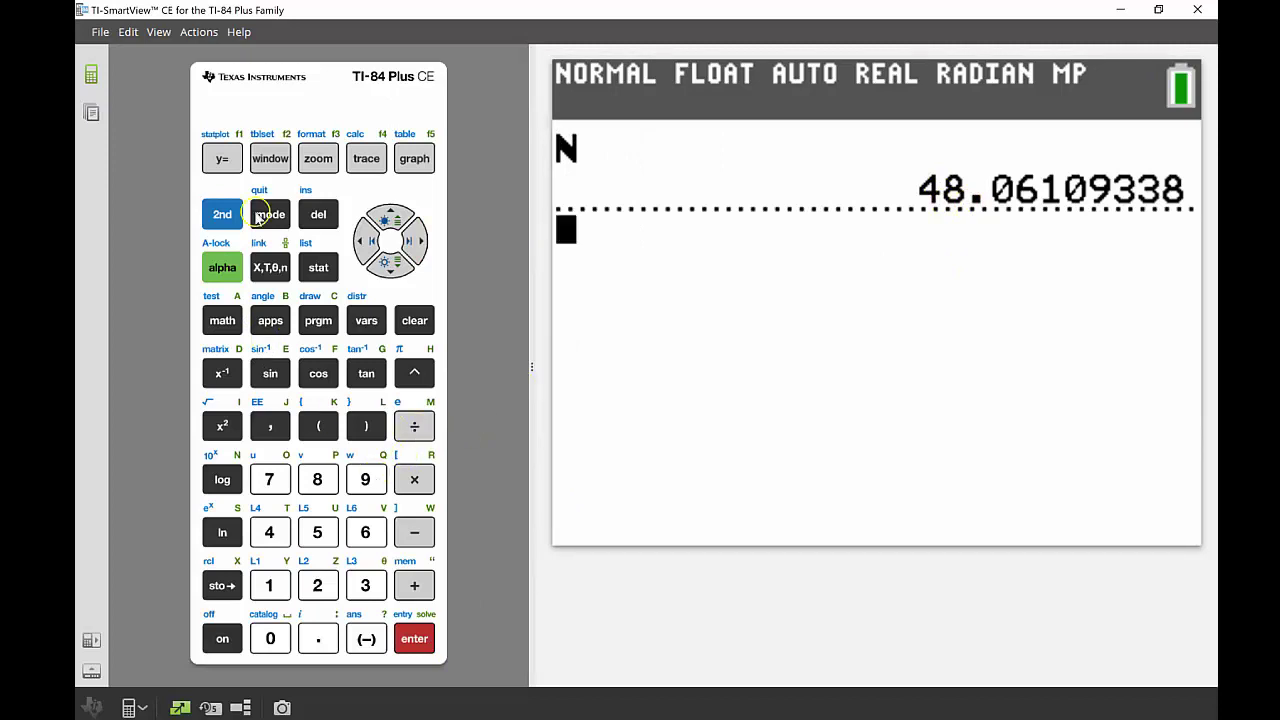
Step: Evaluate Ans/12, correcting a mistyped divisor 4, to get 4.005091115 years
left_click(416, 436)
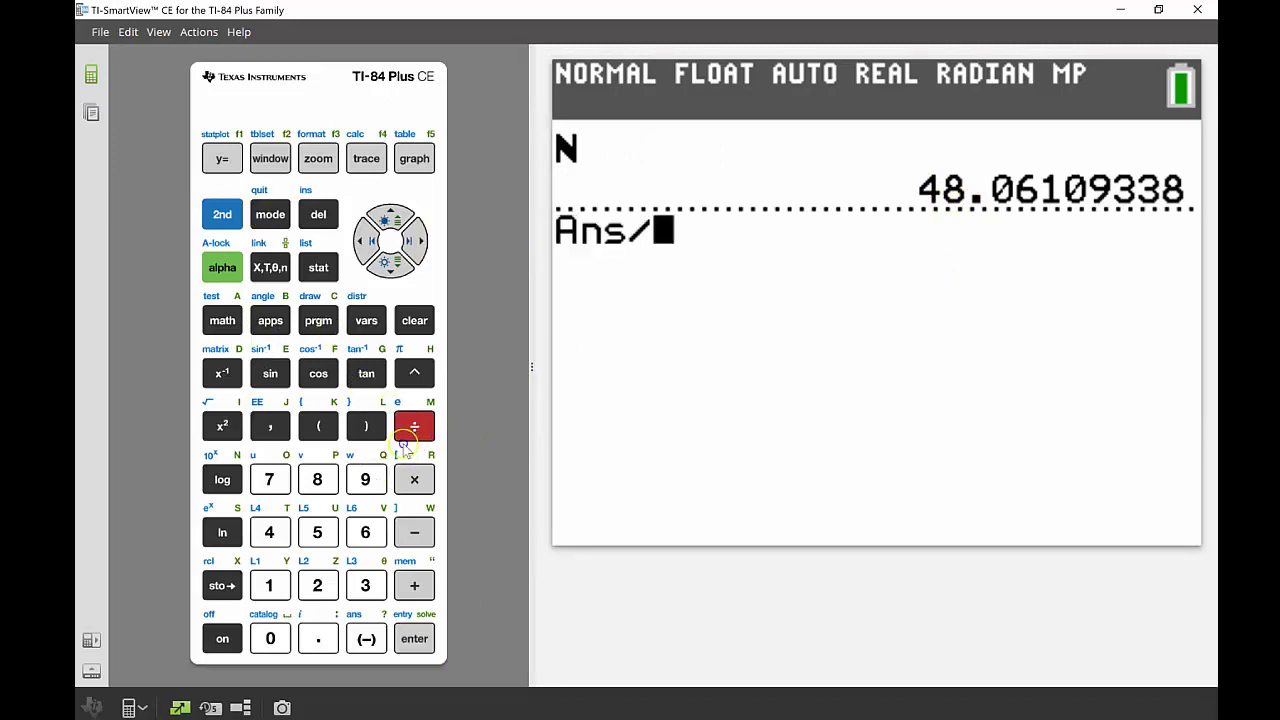
left_click(270, 534)
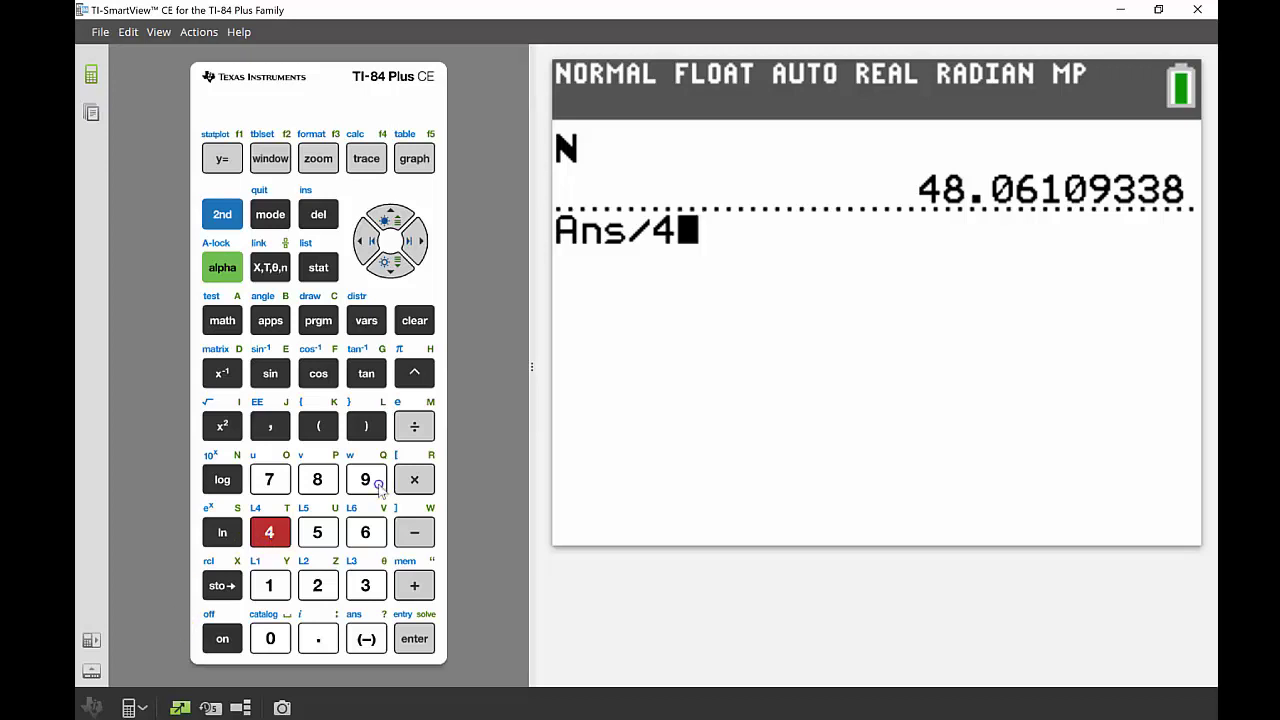
key("Left")
type("12")
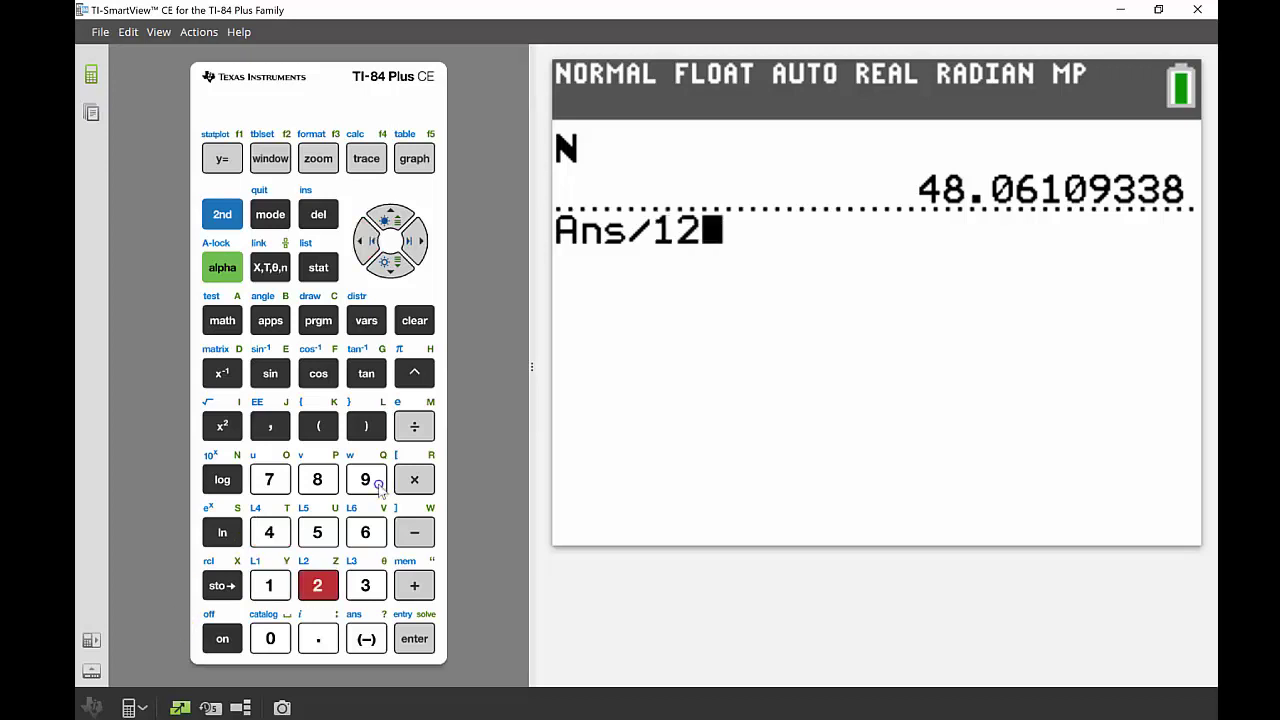
key("Return")
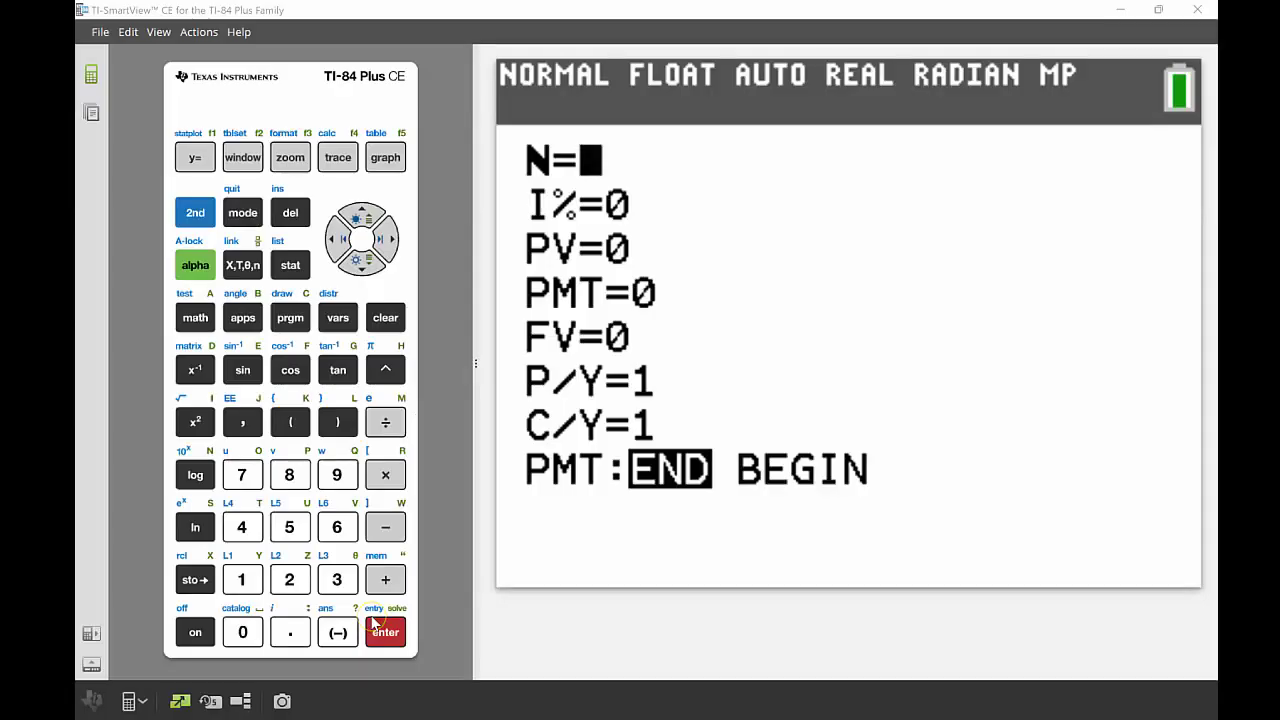
Step: Set the interest rate I% to 5 and the present value PV to -650
left_click(361, 262)
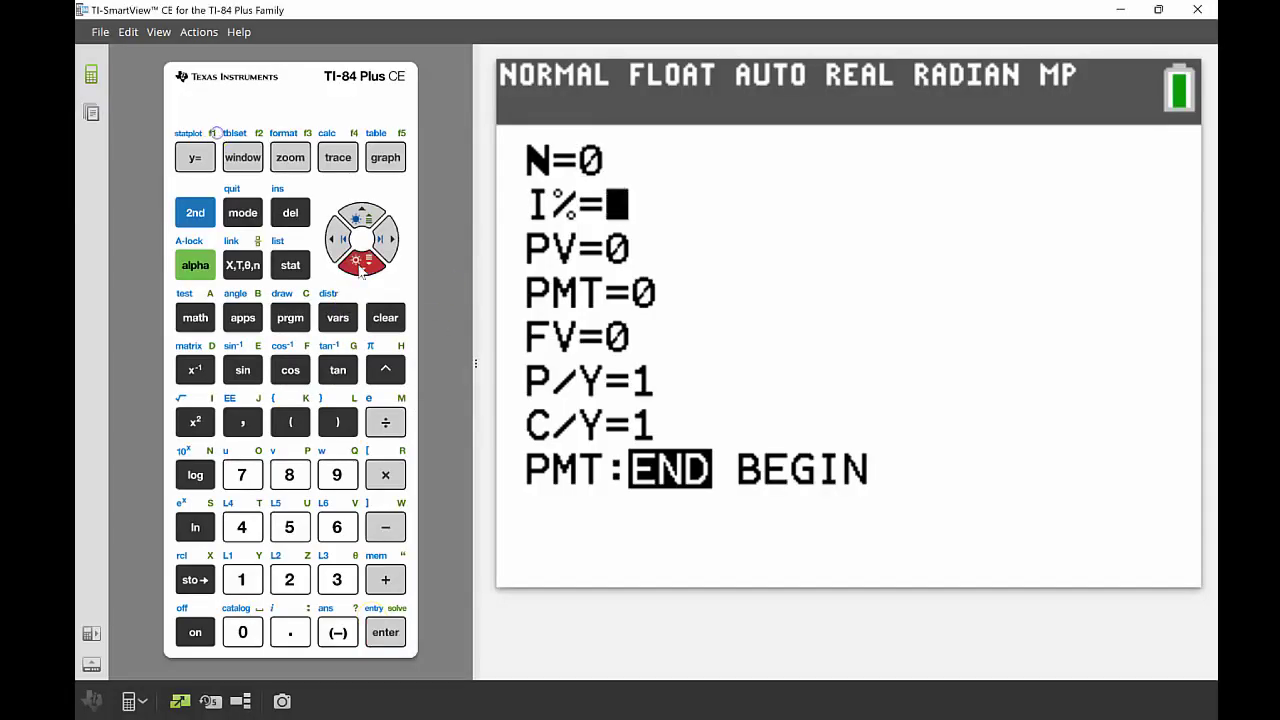
left_click(289, 527)
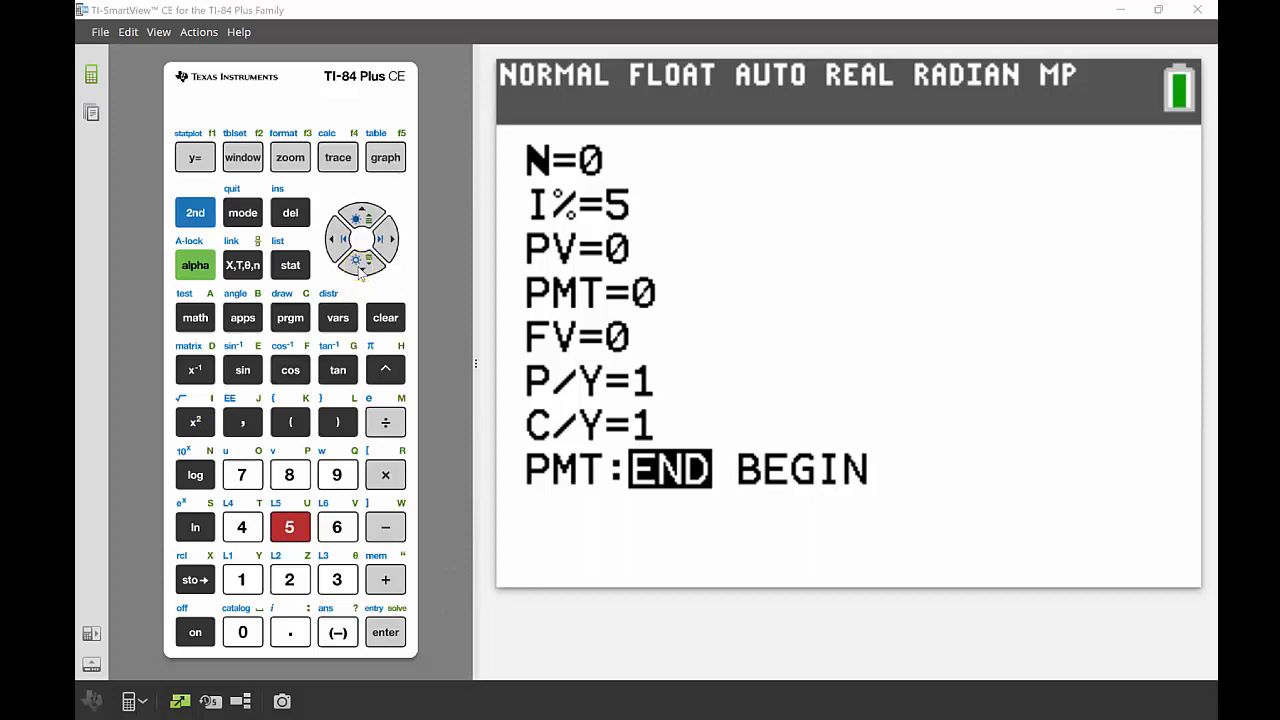
left_click(360, 266)
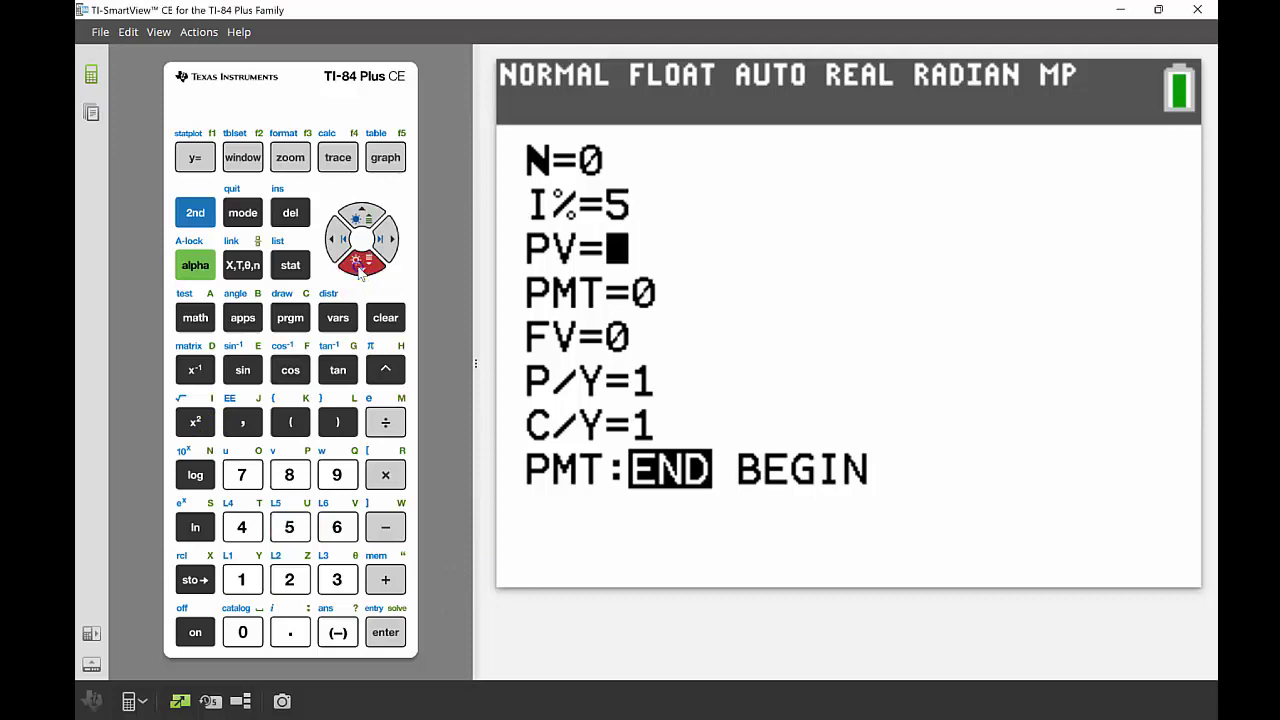
left_click(342, 632)
left_click(337, 527)
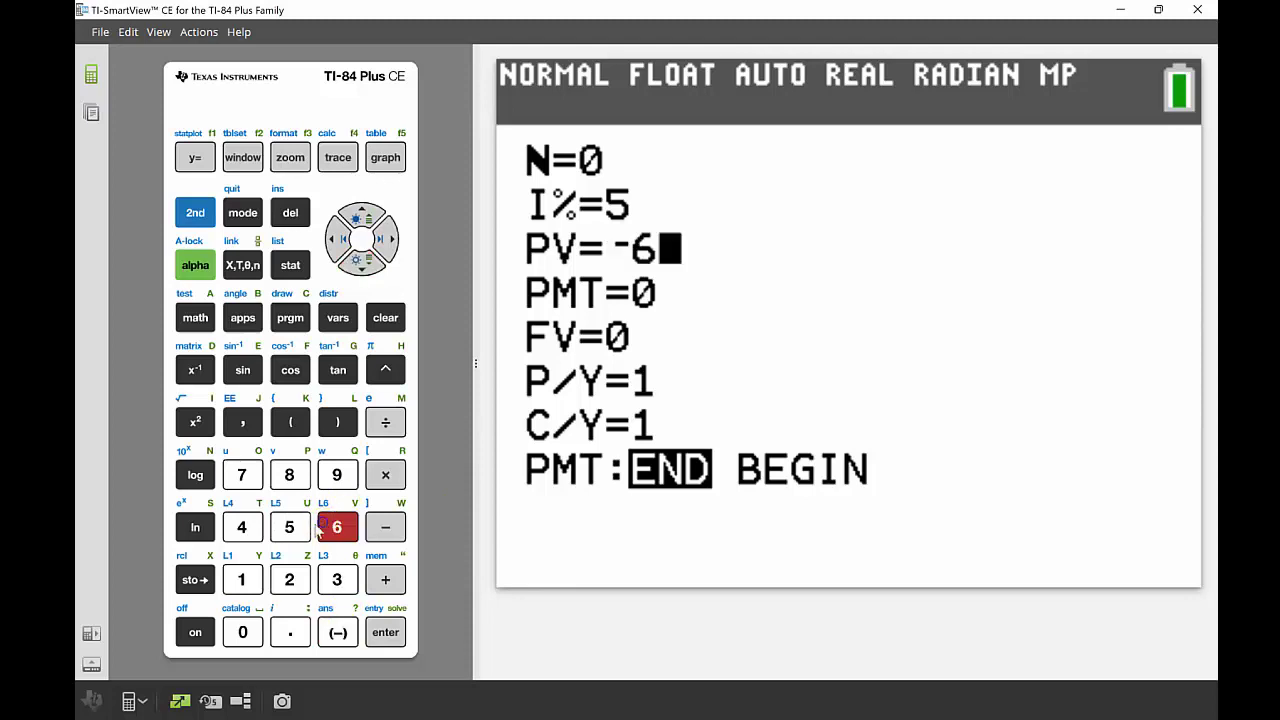
left_click(289, 527)
left_click(242, 632)
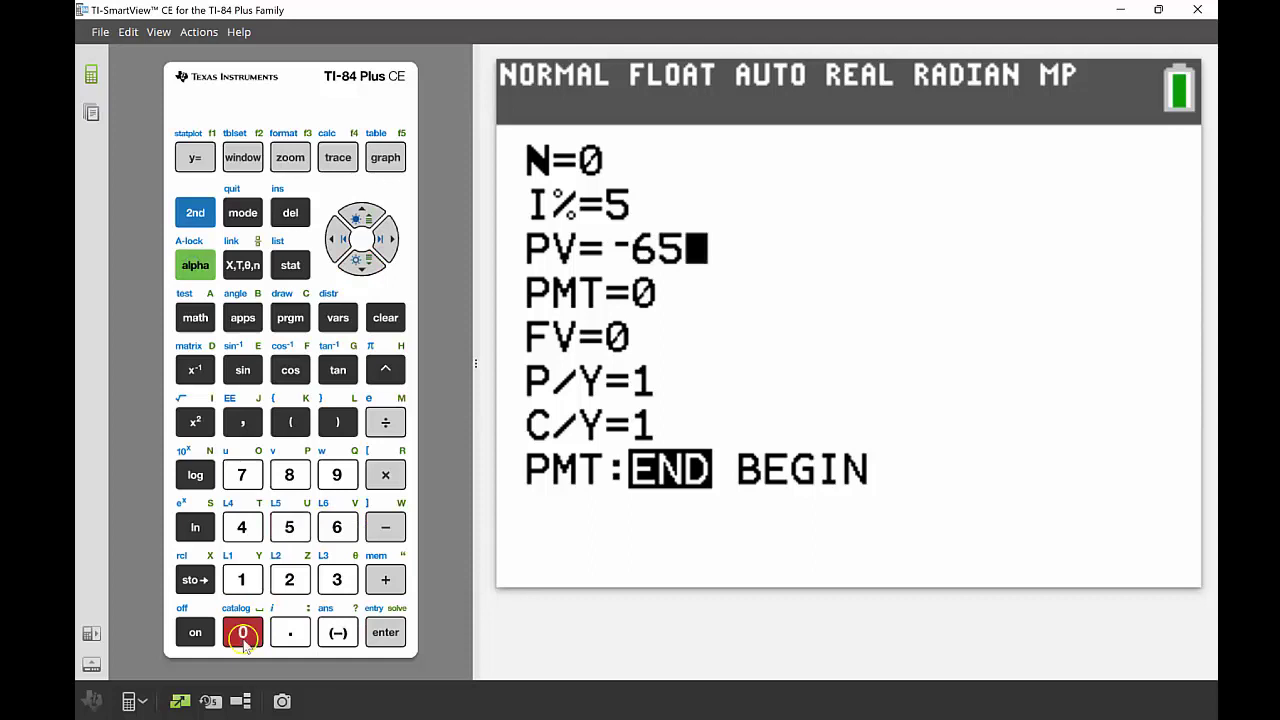
Step: Enter the future value FV as 10000
left_click(367, 262)
left_click(367, 262)
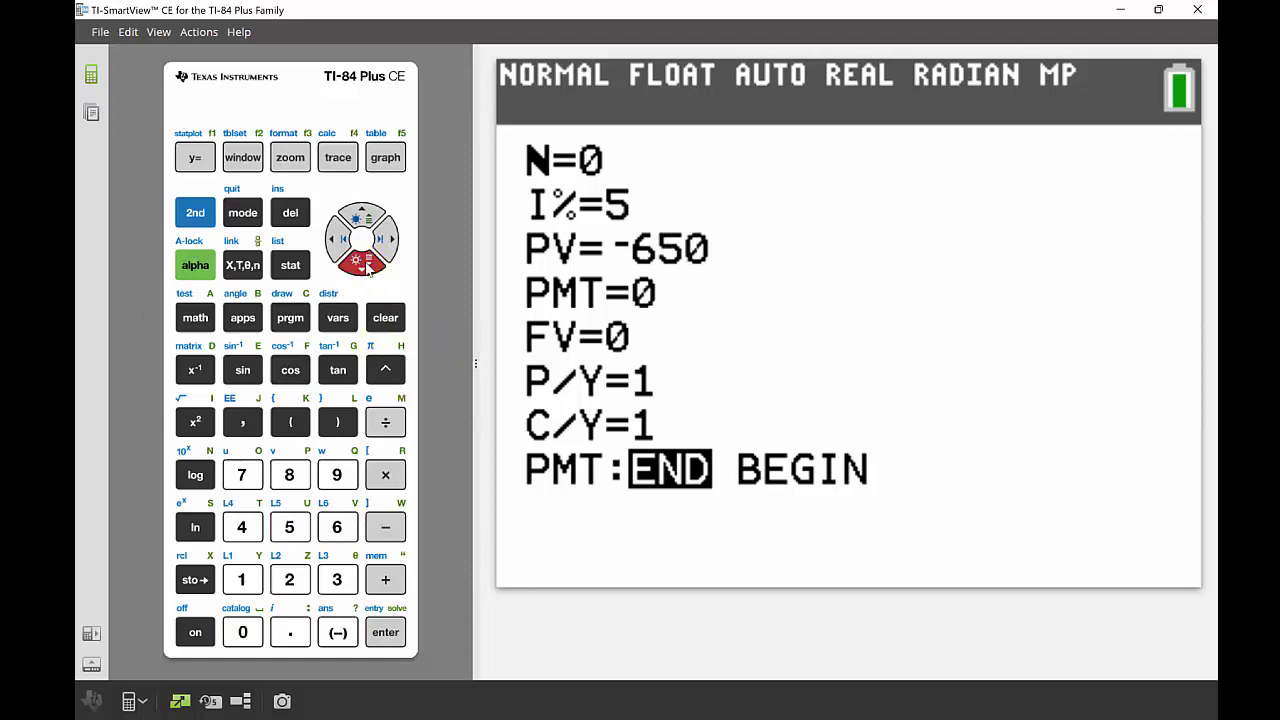
left_click(241, 580)
left_click(243, 632)
left_click(243, 632)
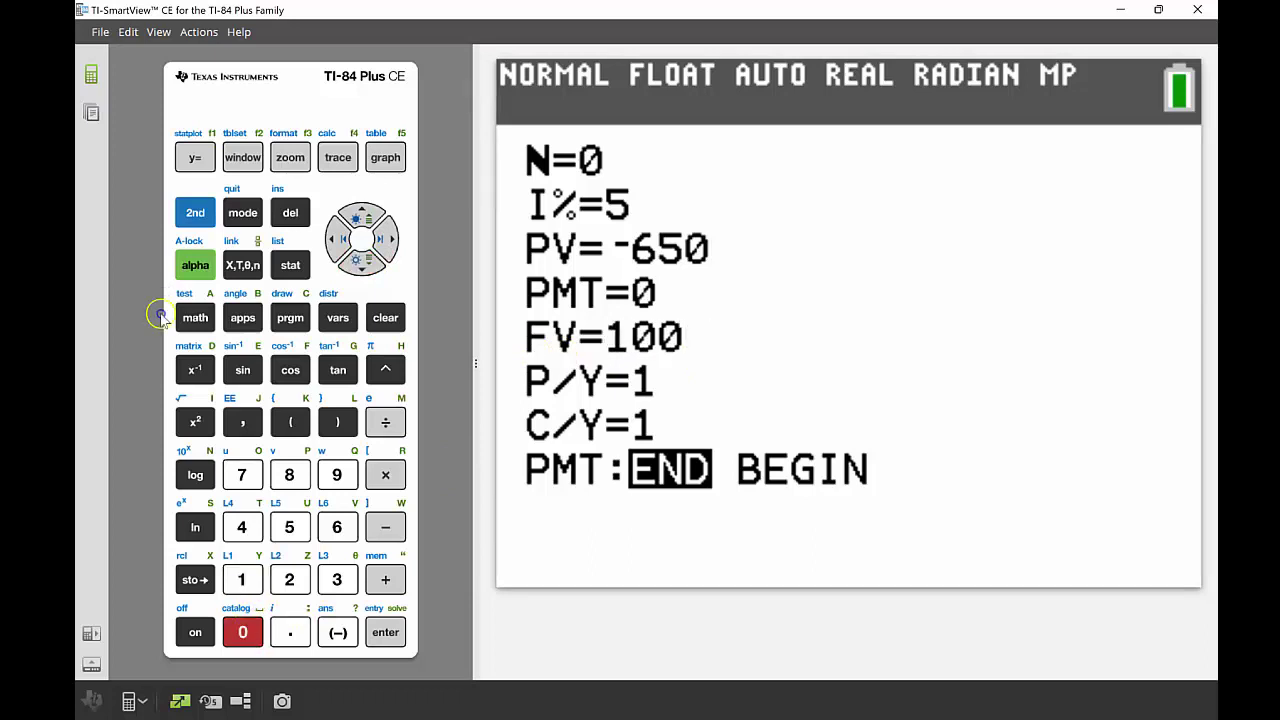
left_click(243, 632)
left_click(243, 632)
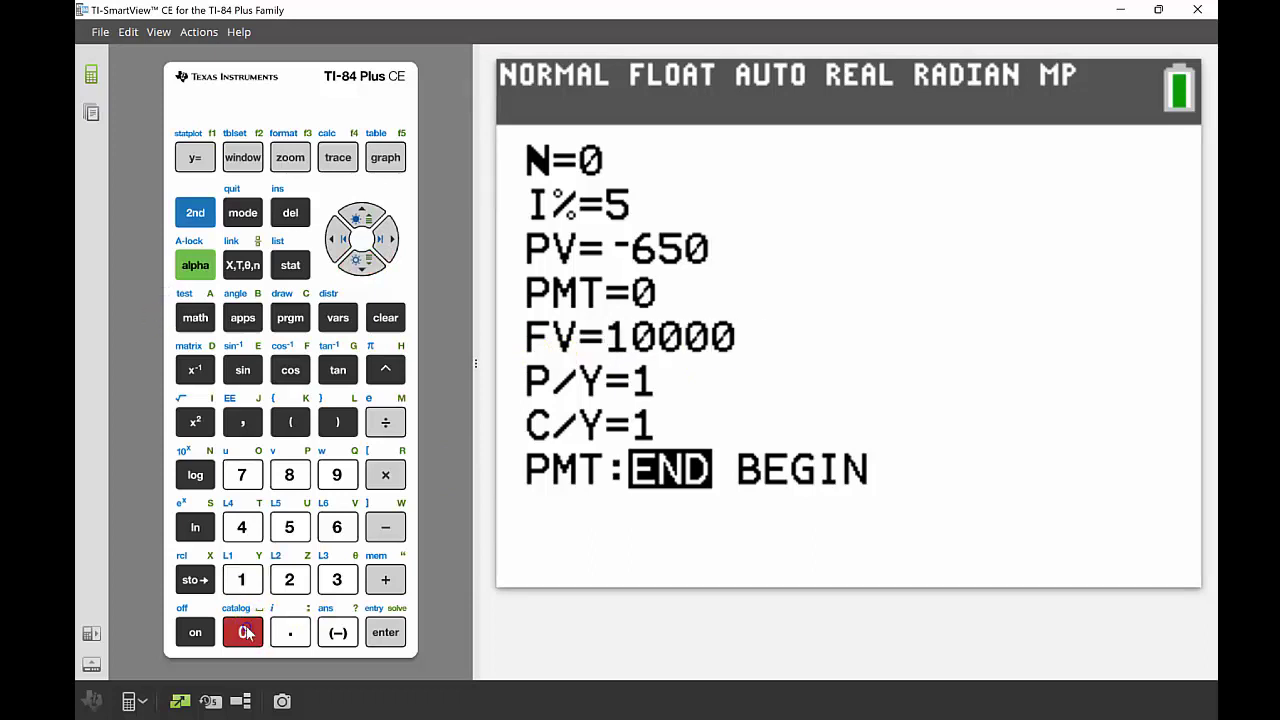
Step: Set payments per year P/Y to 4, then return to the N entry
left_click(362, 262)
left_click(241, 527)
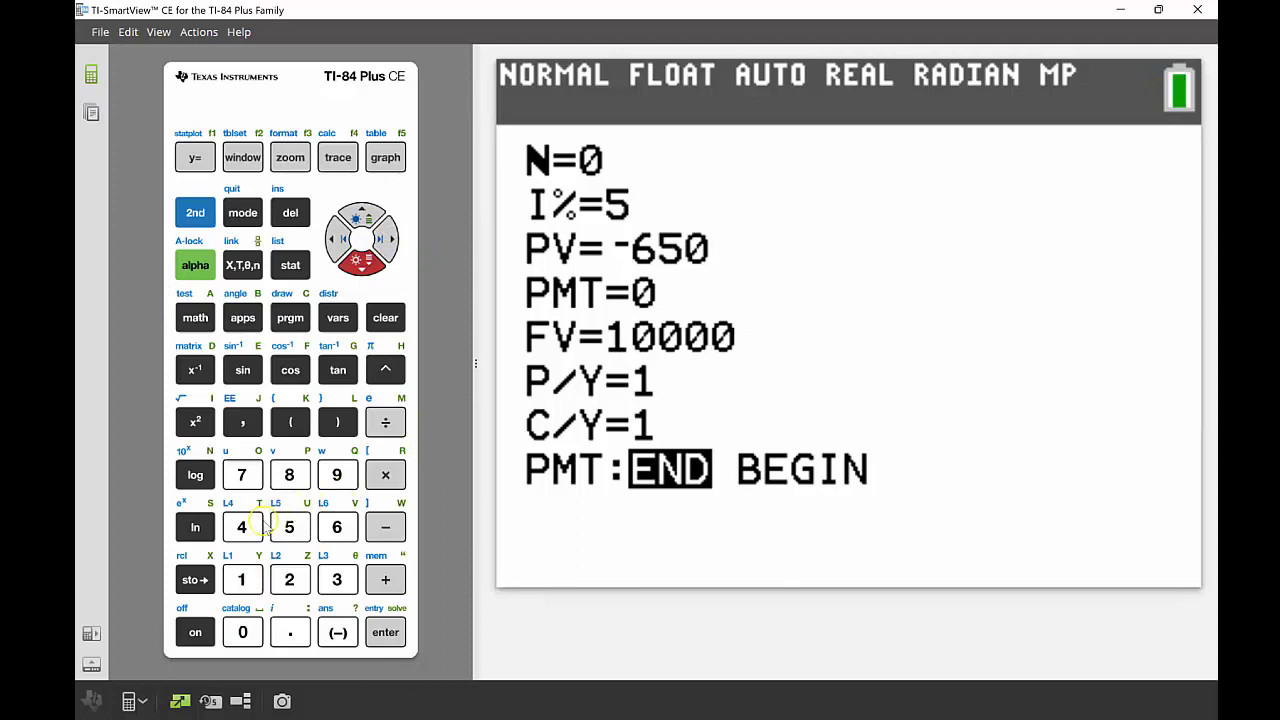
left_click(360, 268)
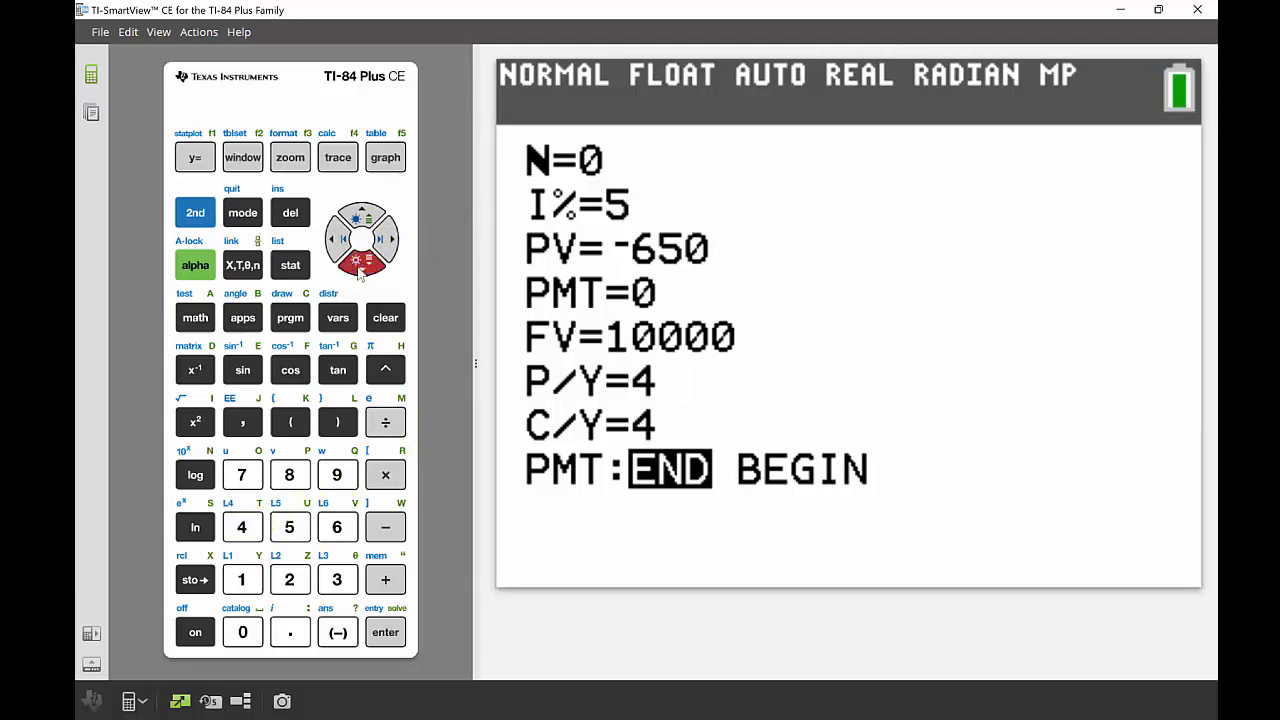
left_click(364, 215)
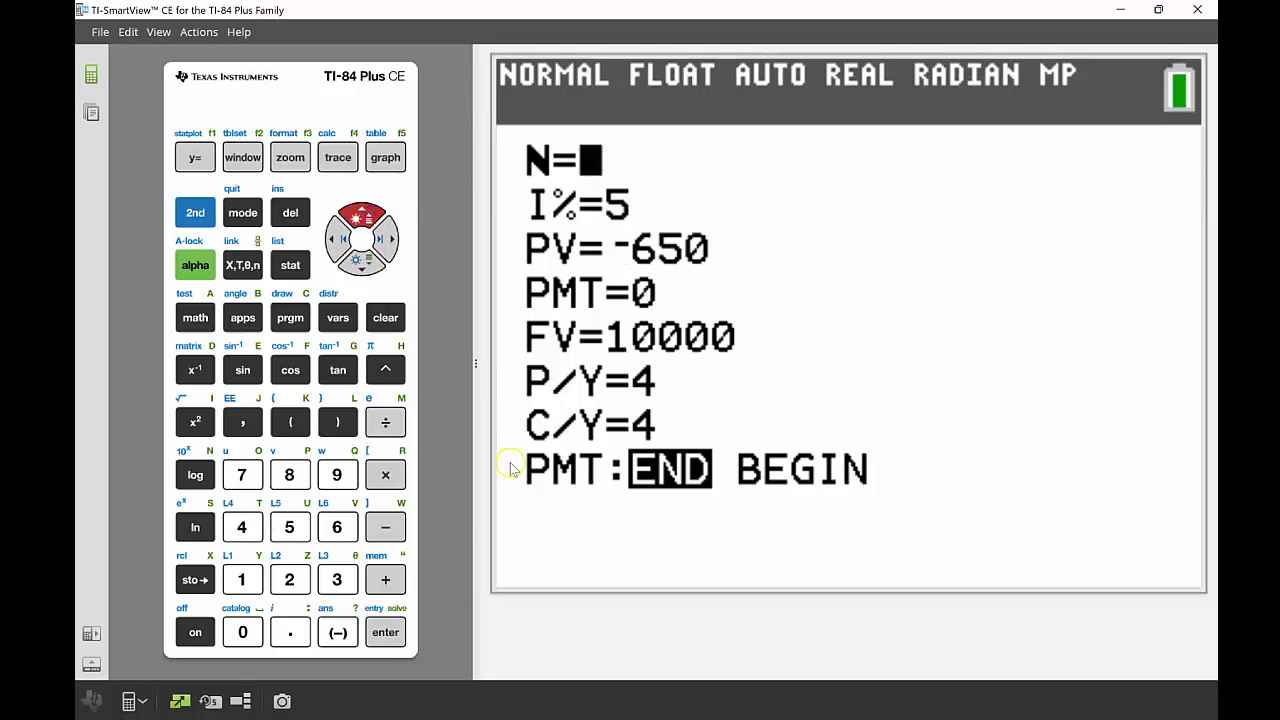
Step: Enter N as 11*4 so it becomes 44 quarters, keeping I% at 5
double_click(241, 580)
left_click(388, 477)
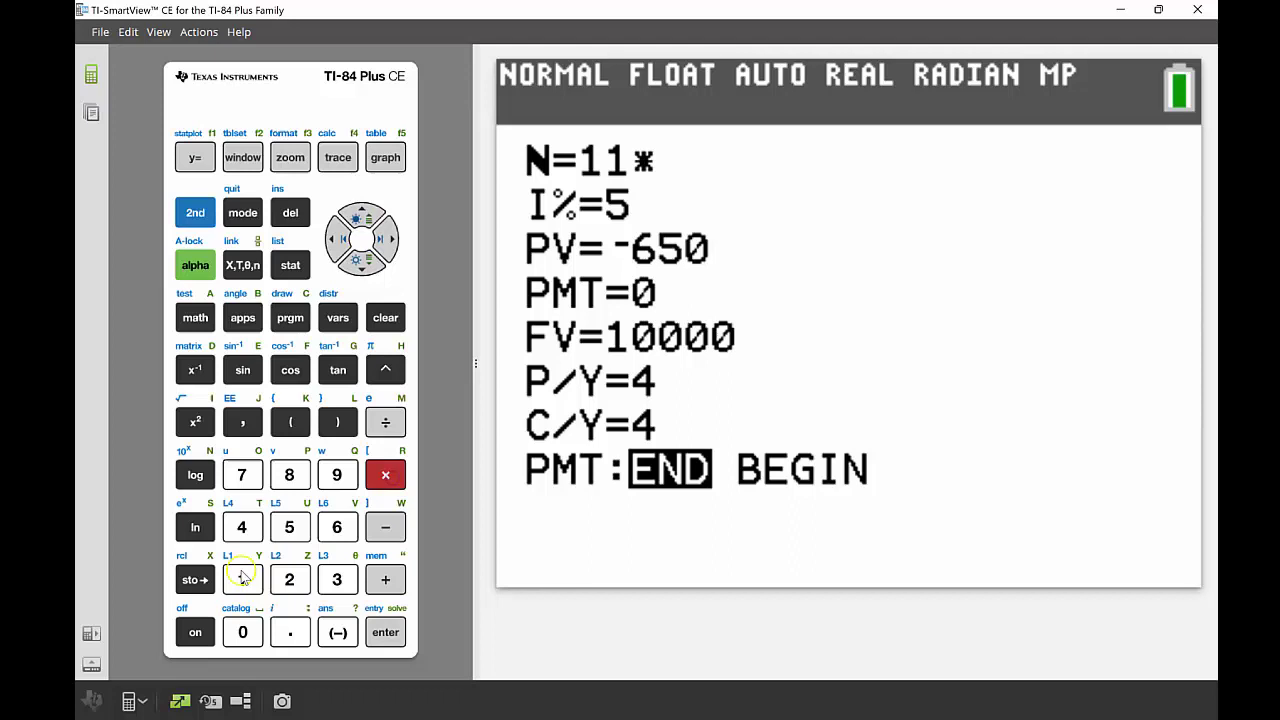
left_click(241, 527)
left_click(357, 266)
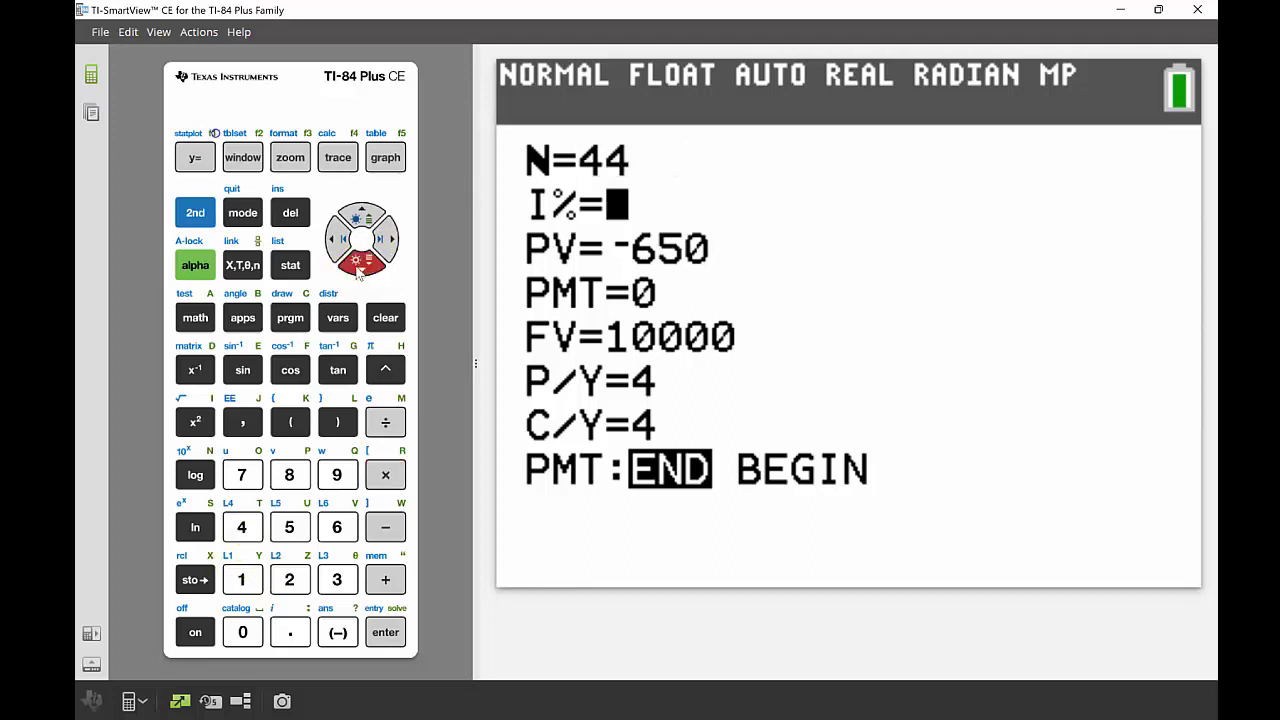
type("5")
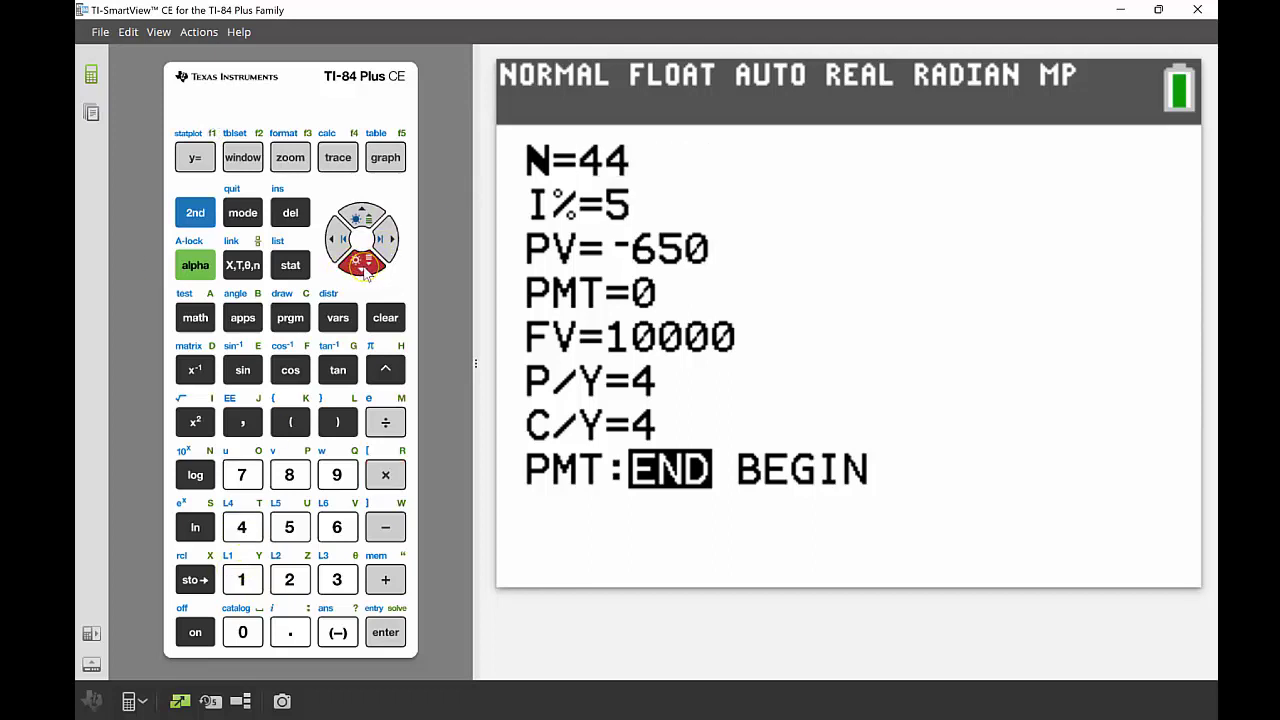
Step: Solve for the quarterly payment, giving PMT=-152.5601219
key("Down")
key("Down")
left_click(190, 268)
left_click(190, 268)
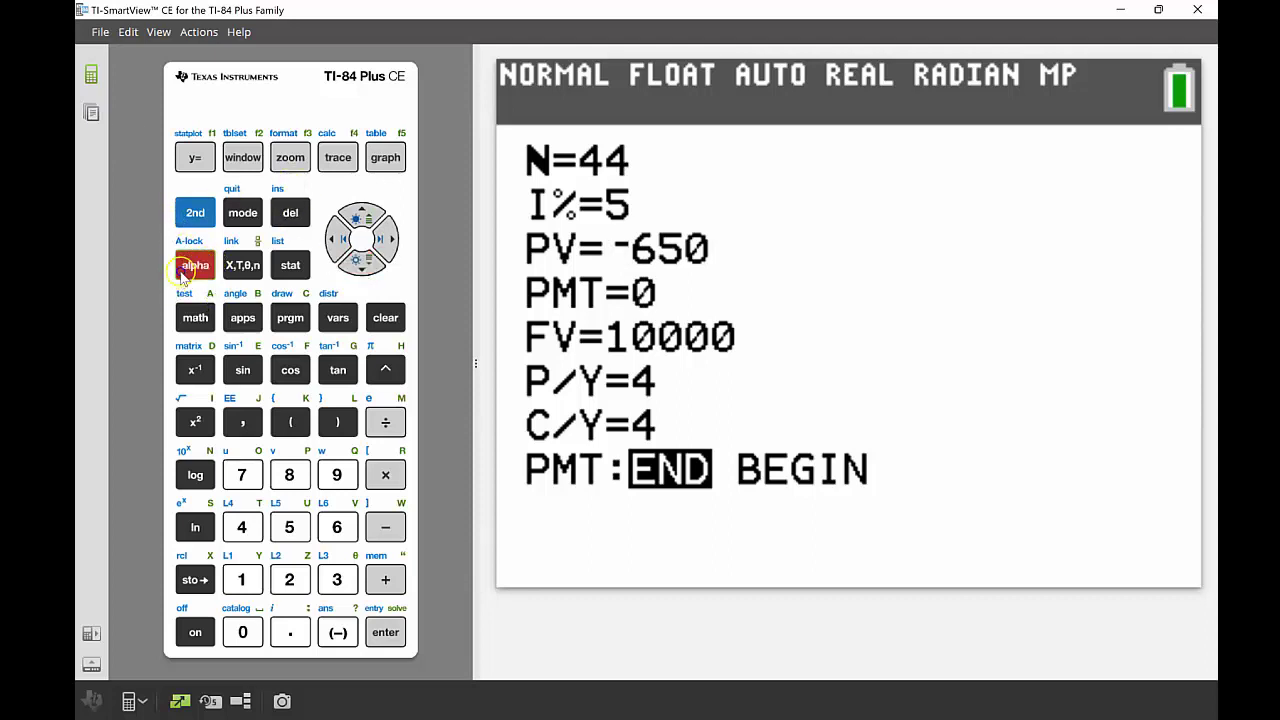
left_click(383, 633)
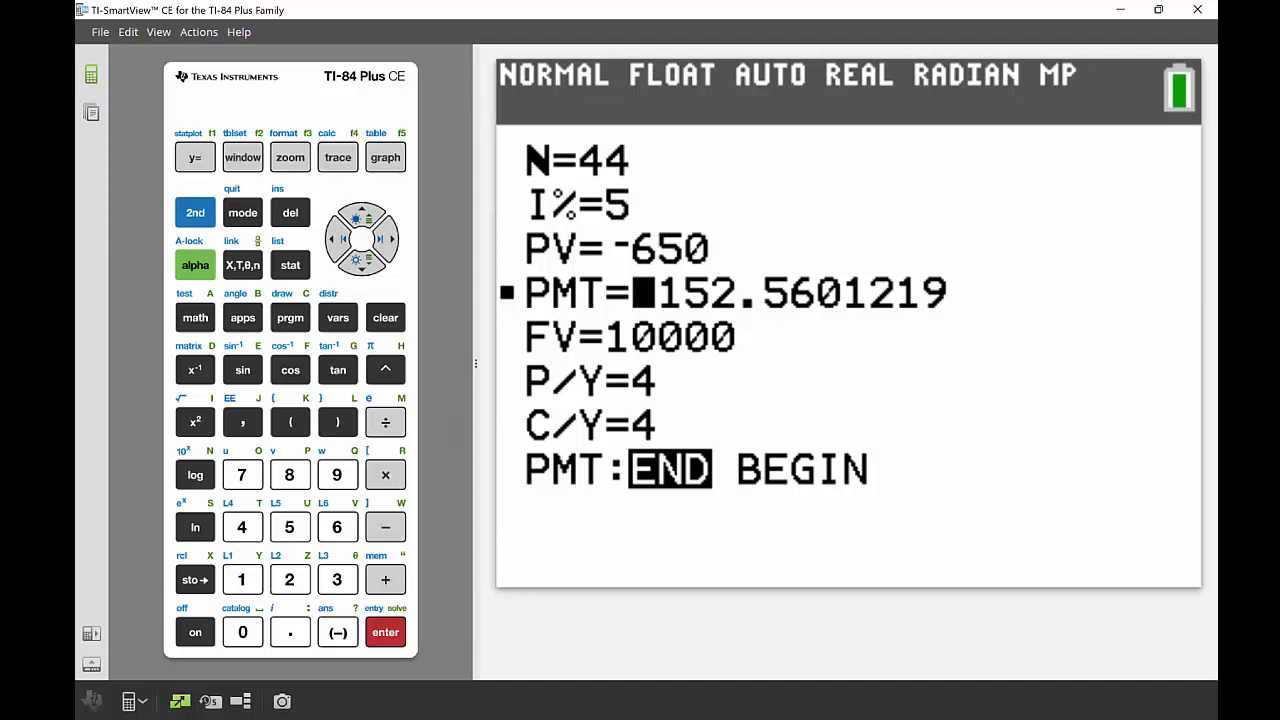
key("Down")
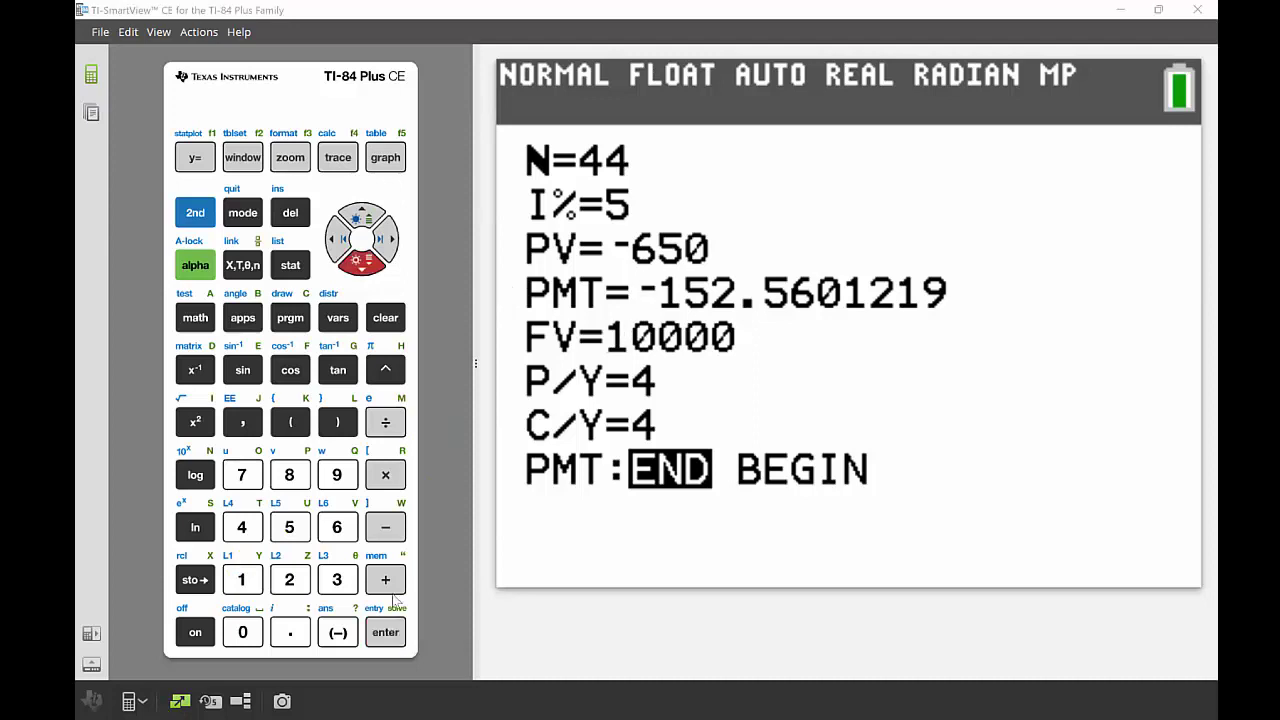